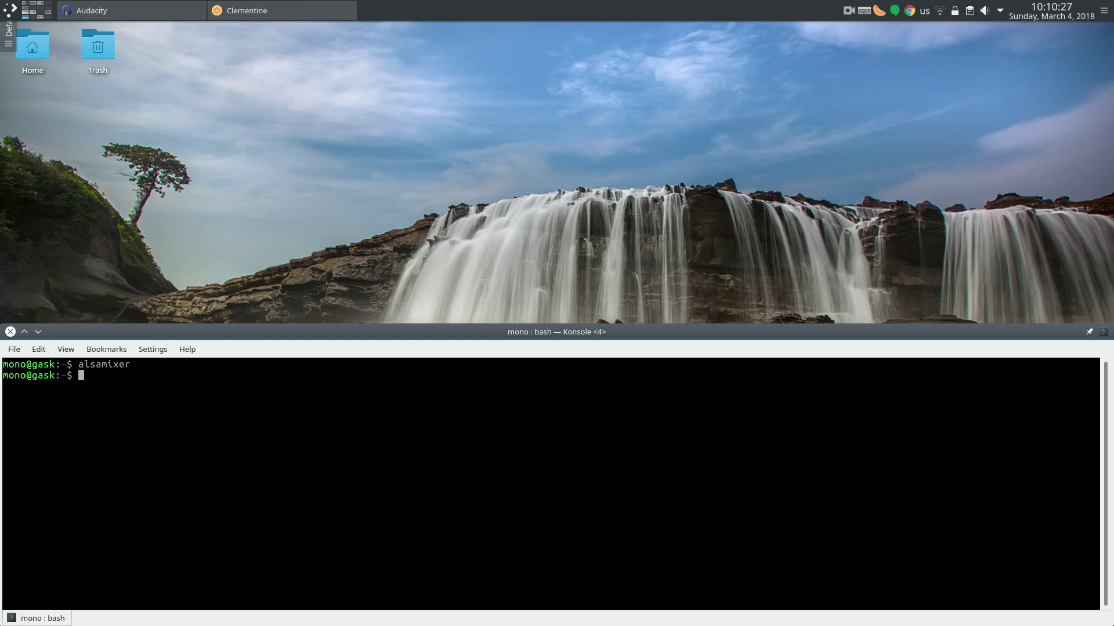
Launch alsamixer for HDA Intel PCH and start the Elektronomia – Energy track playing in Clementine
type("alsamixer")
key("Return")
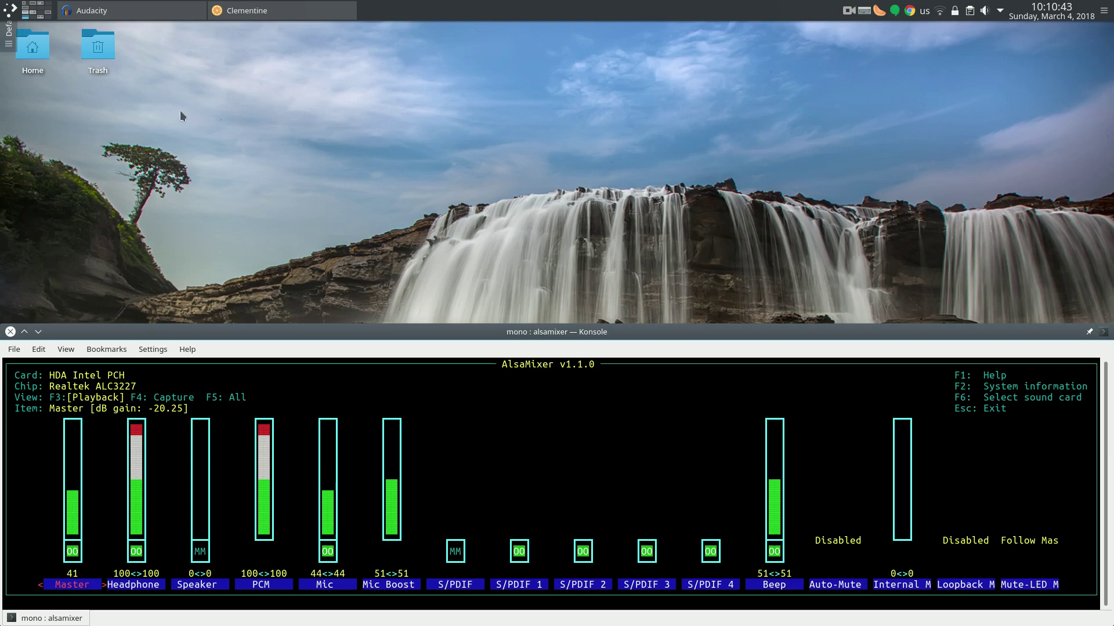
left_click(246, 10)
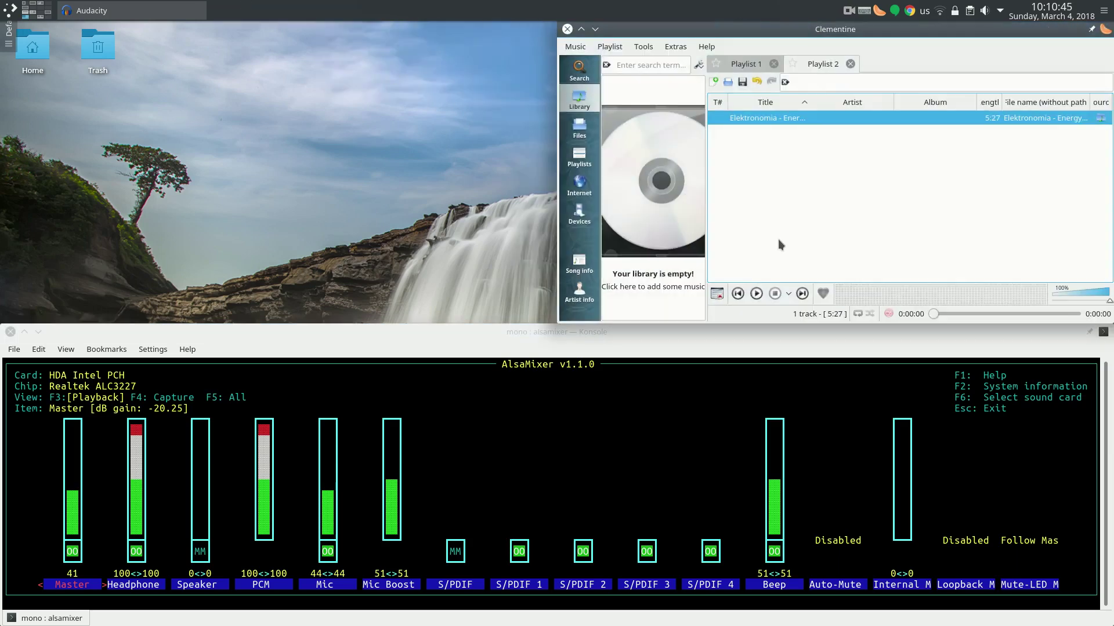
left_click(757, 294)
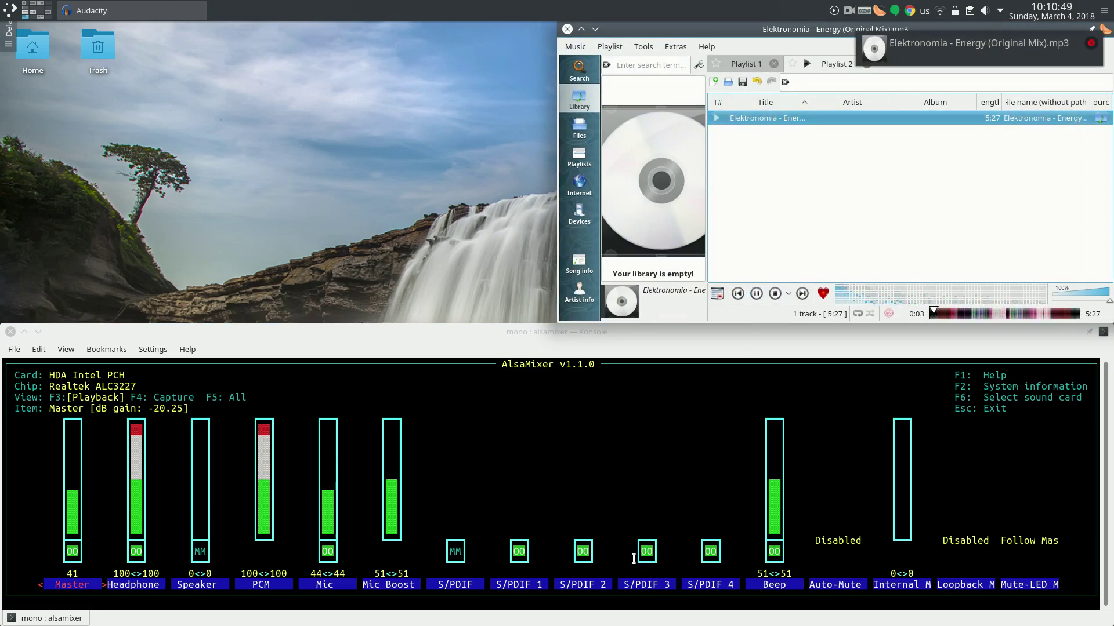
left_click(633, 559)
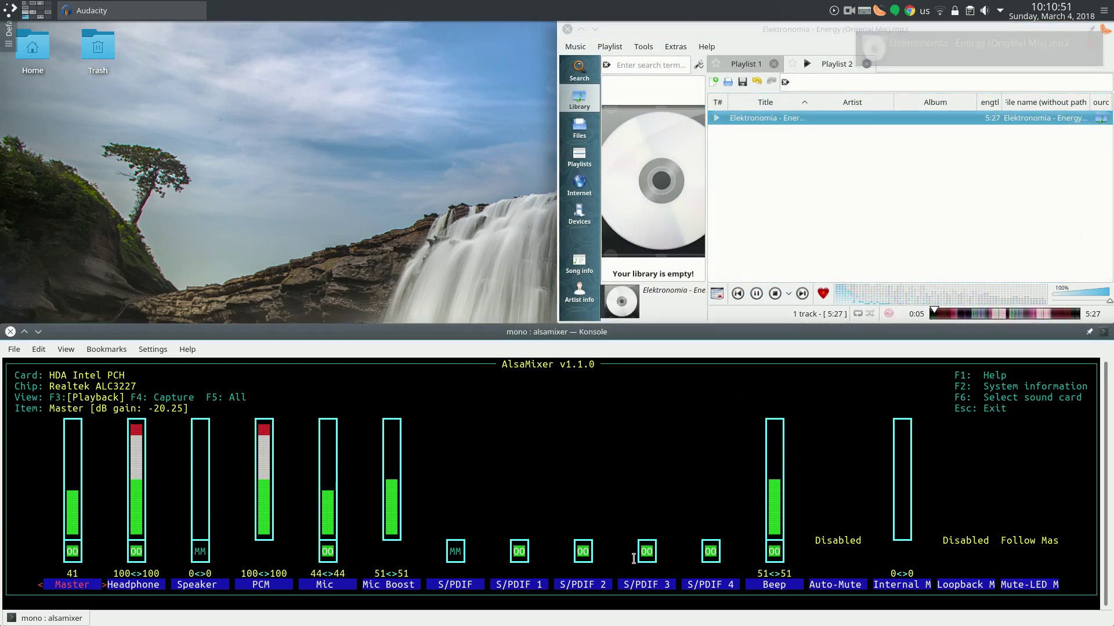
Swing the Master level between 97 and 28, ending at 54 (-14.25 dB)
key("Up")
key("Up")
key("Up")
key("Up")
key("Up")
key("Up")
key("Up")
key("Up")
key("Up")
key("Up")
key("Up")
key("Up")
key("Up")
key("Up")
key("Up")
key("Up")
key("Up")
key("Up")
key("Up")
key("Up")
key("Up")
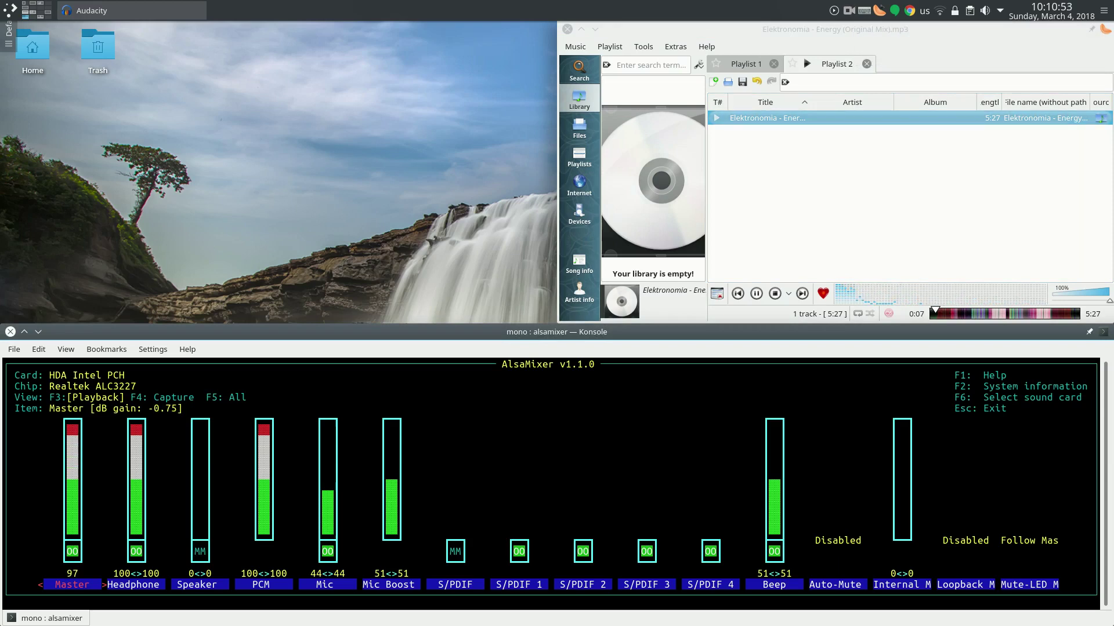
key("Down")
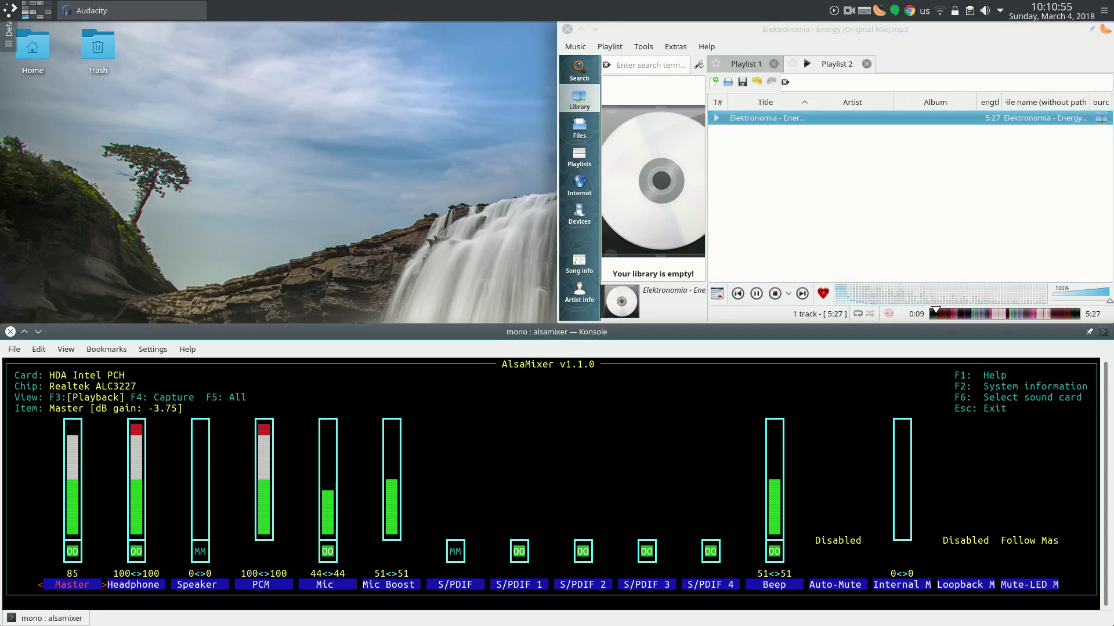
key("Down")
key("Down")
key("Down")
key("Down")
key("Down")
key("Down")
key("Down")
key("Down")
key("Down")
key("Down")
key("Down")
key("Down")
key("Down")
key("Down")
key("Down")
key("Down")
key("Down")
key("Down")
key("Down")
key("Down")
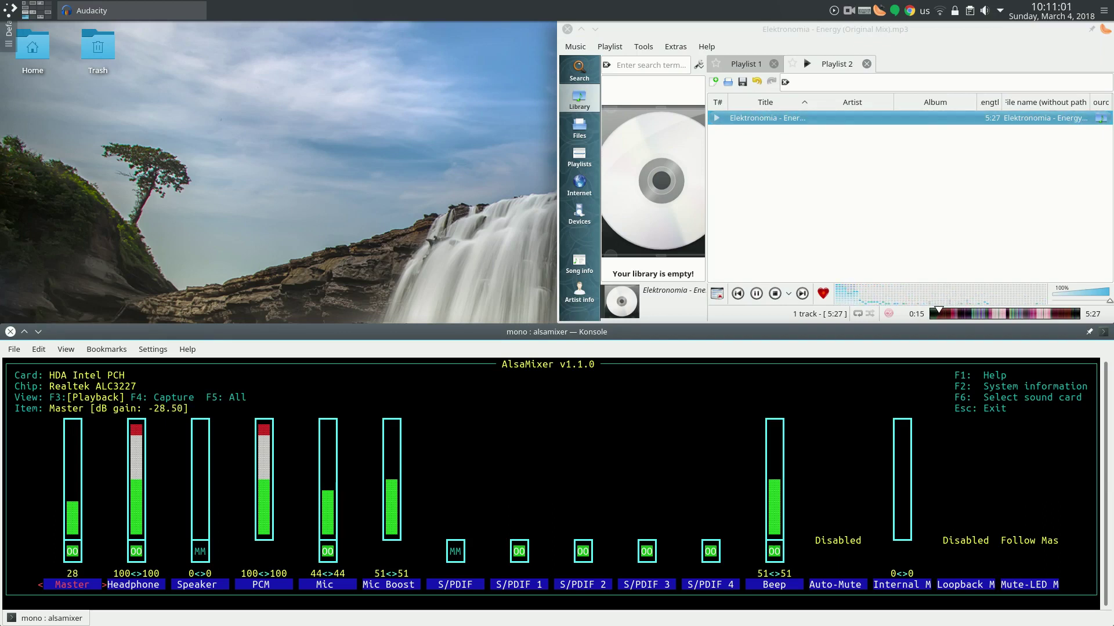
key("XF86AudioRaiseVolume")
key("XF86AudioRaiseVolume")
key("XF86AudioRaiseVolume")
key("XF86AudioRaiseVolume")
key("XF86AudioRaiseVolume")
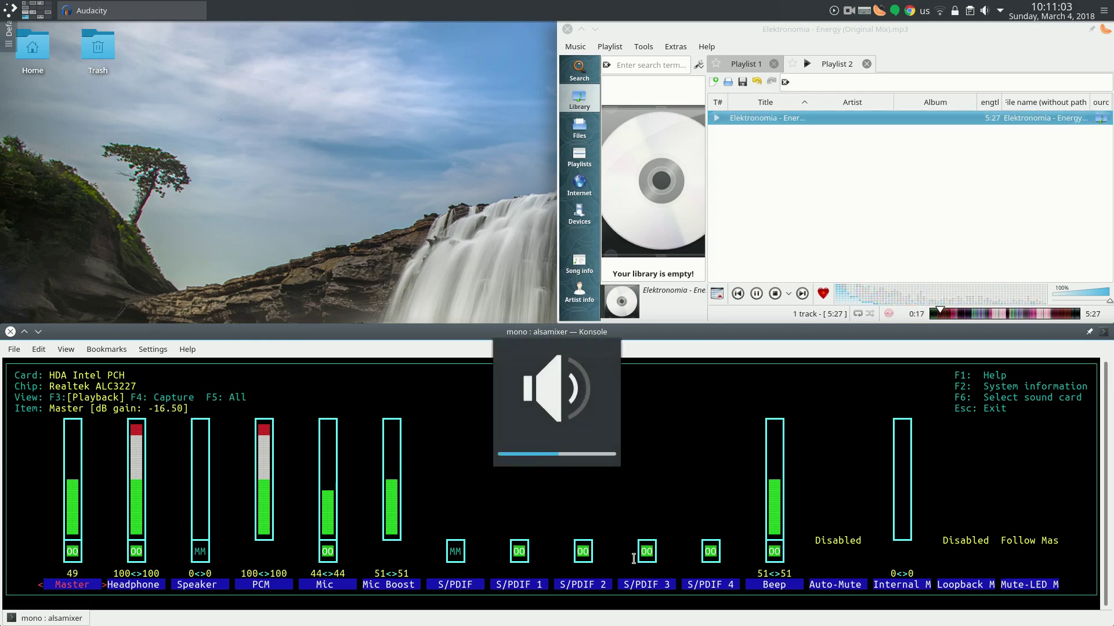
key("XF86AudioLowerVolume")
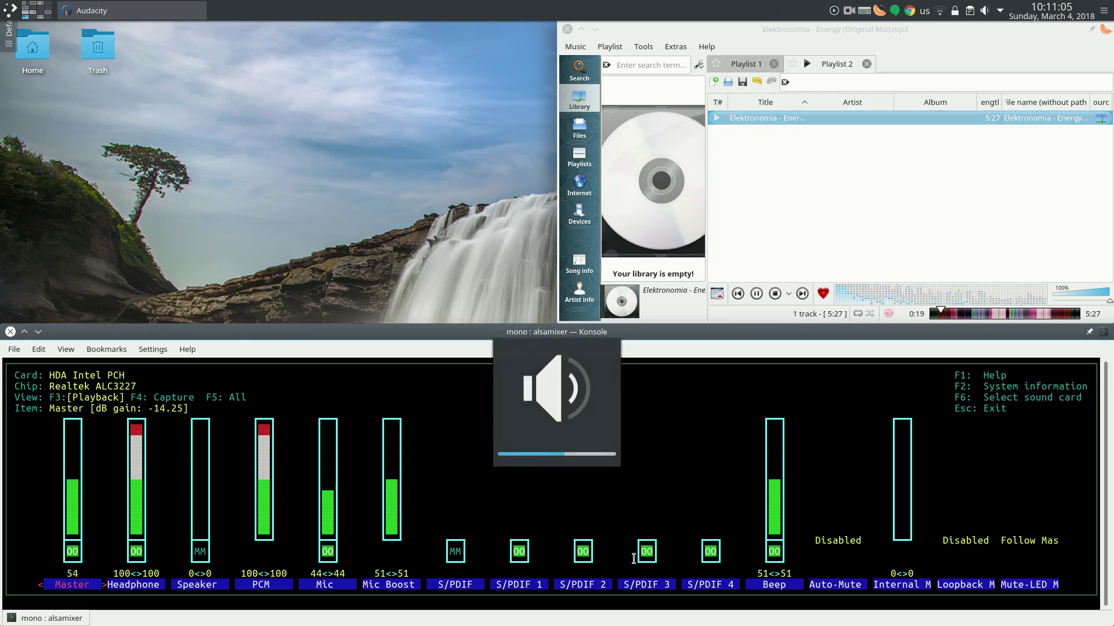
Lower Headphones in the Plasma volume applet to about 47%, bringing Master to 47 (-17.25 dB)
left_click(984, 11)
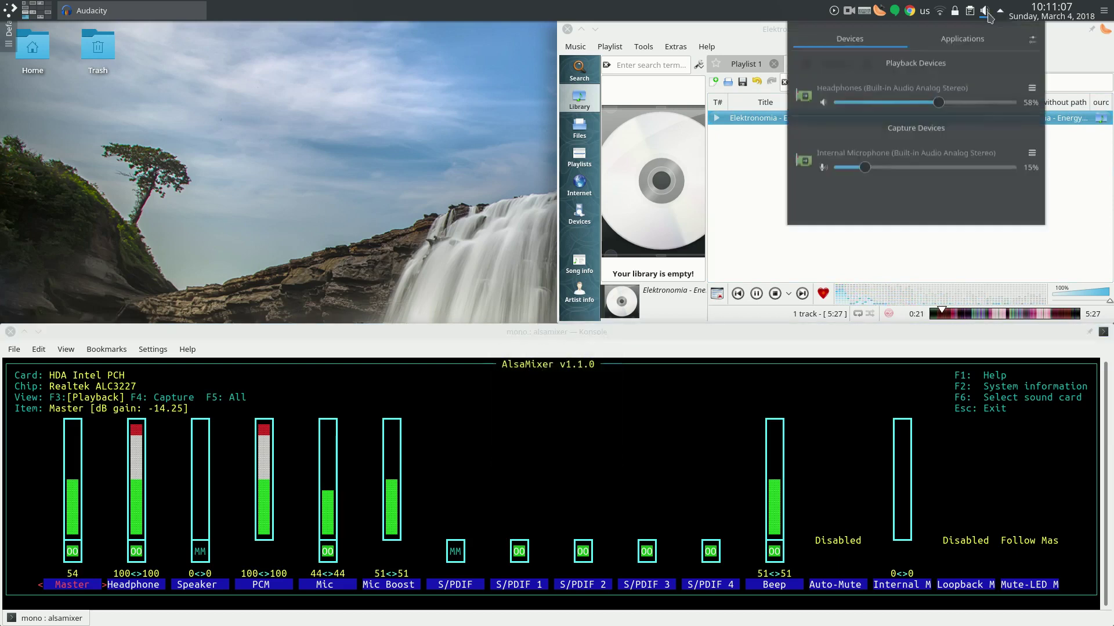
mouse_move(945, 125)
left_mouse_down()
mouse_move(914, 125)
mouse_move(935, 126)
left_mouse_up()
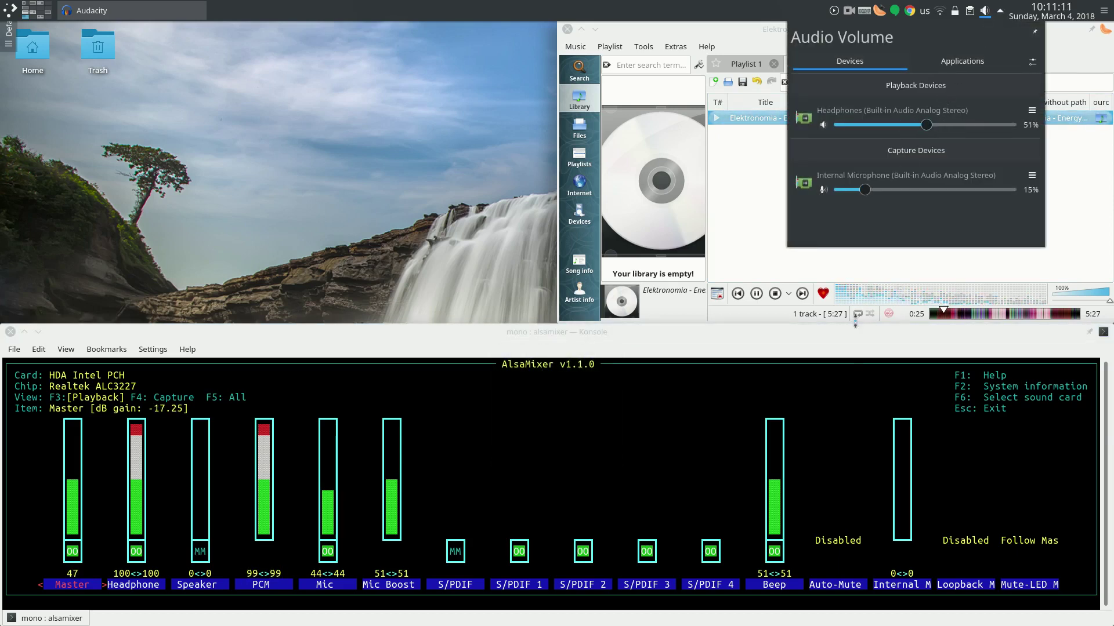
left_click(837, 418)
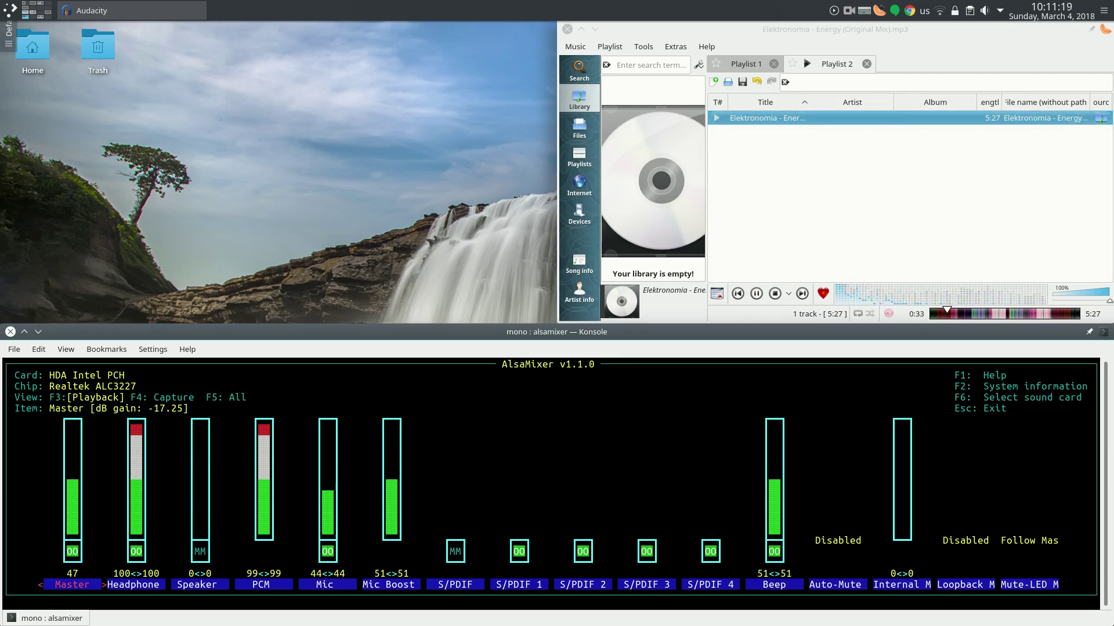
Browse the PCM and Headphone channels, then settle Master at 49 (-16.50 dB) after trying 60 and 51
key("Right")
key("Right")
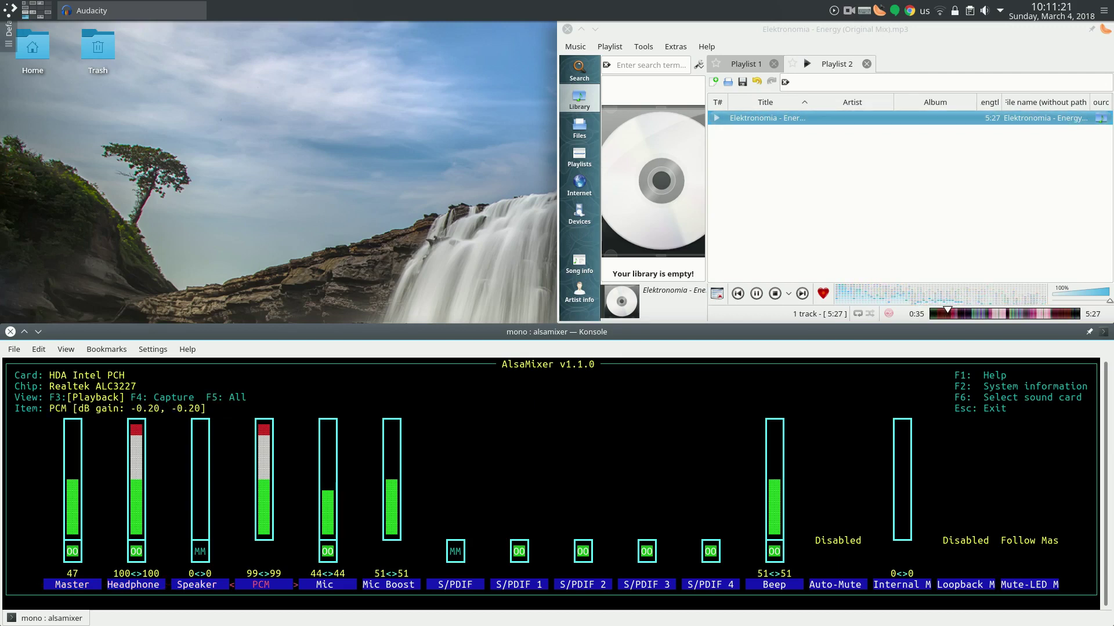
key("Left")
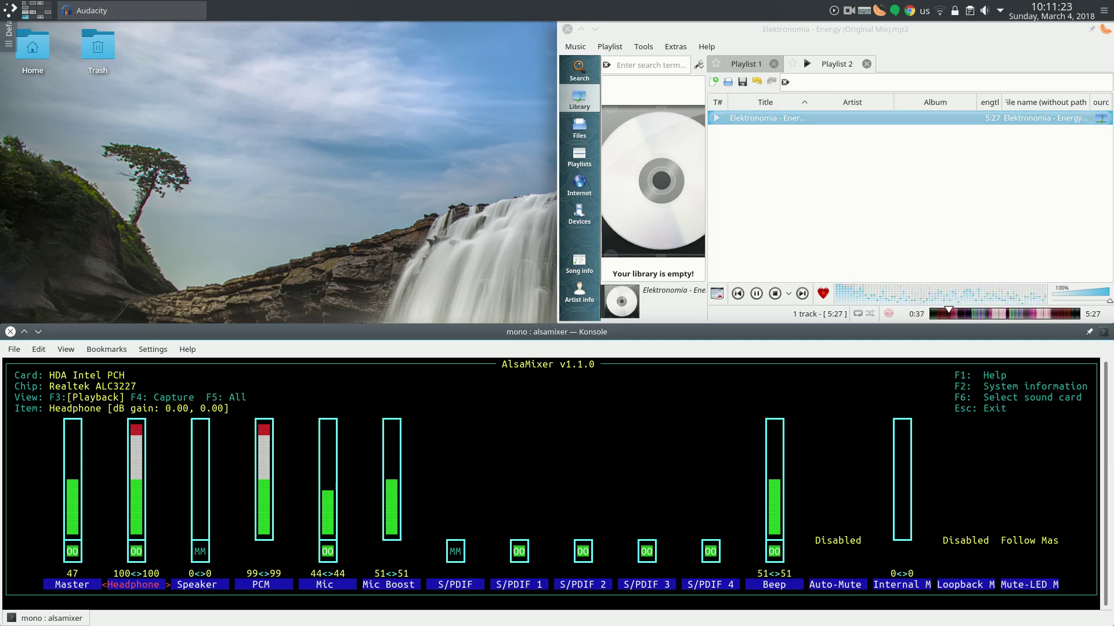
key("Left")
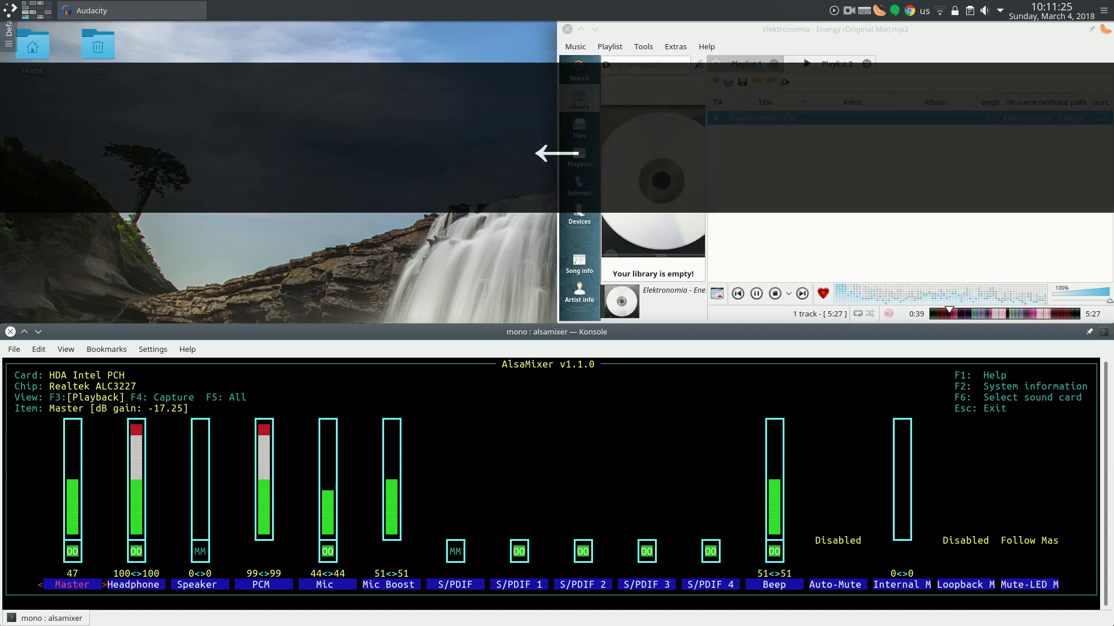
key("Right")
key("Right")
key("Right")
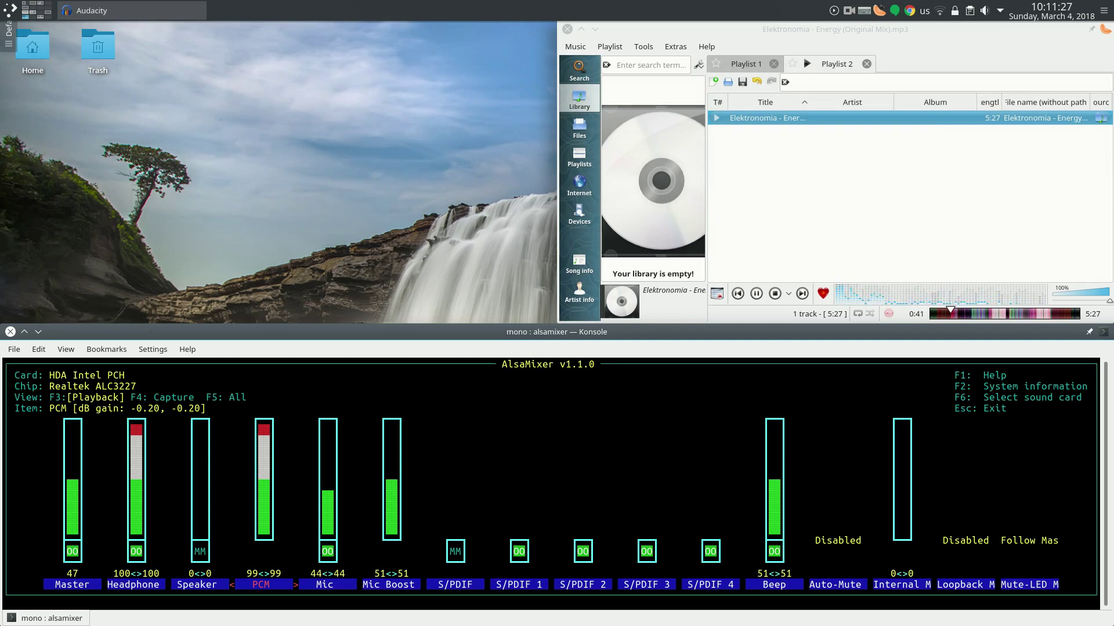
key("Left")
key("Left")
key("Left")
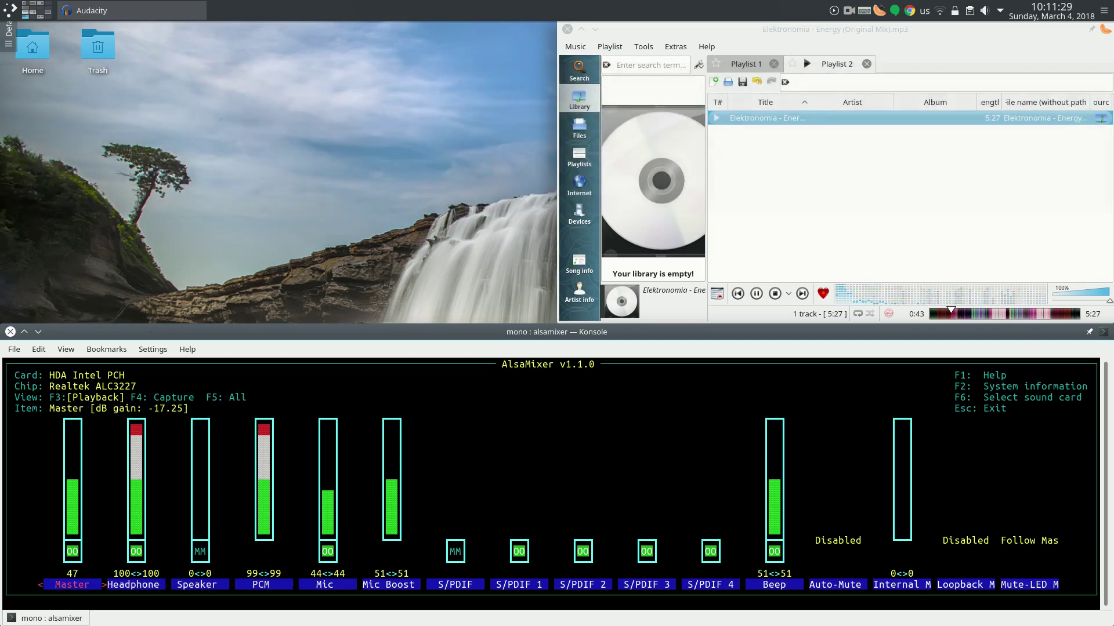
key("Up")
key("Up")
key("Up")
key("Up")
key("Up")
key("Up")
key("Up")
key("Down")
key("Down")
key("Down")
key("Down")
key("Down")
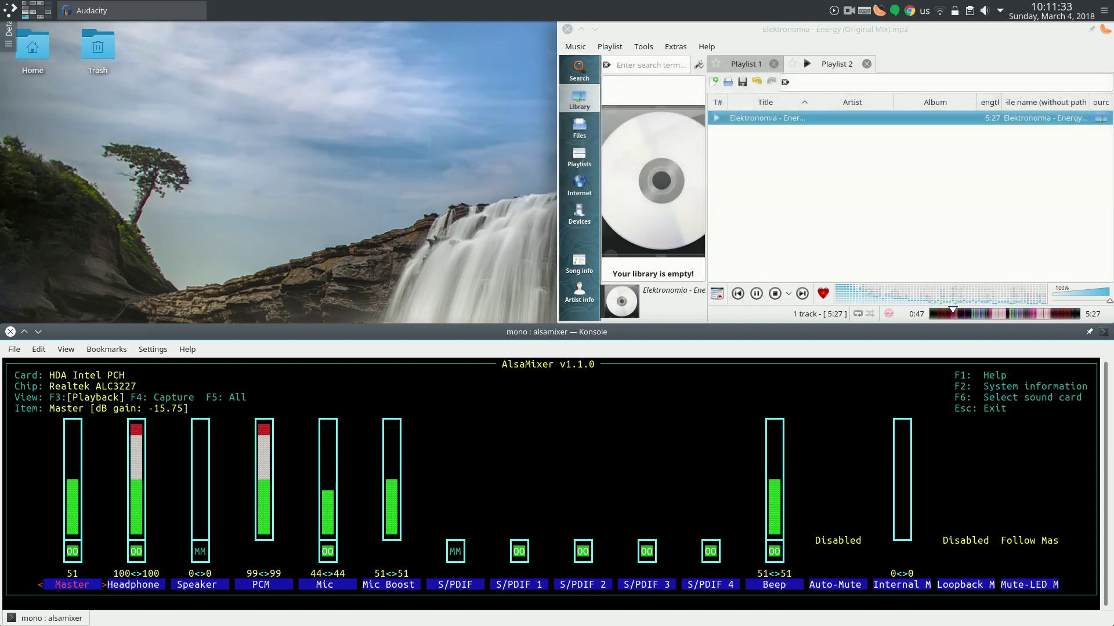
key("Down")
key("Up")
key("Up")
key("Down")
key("Down")
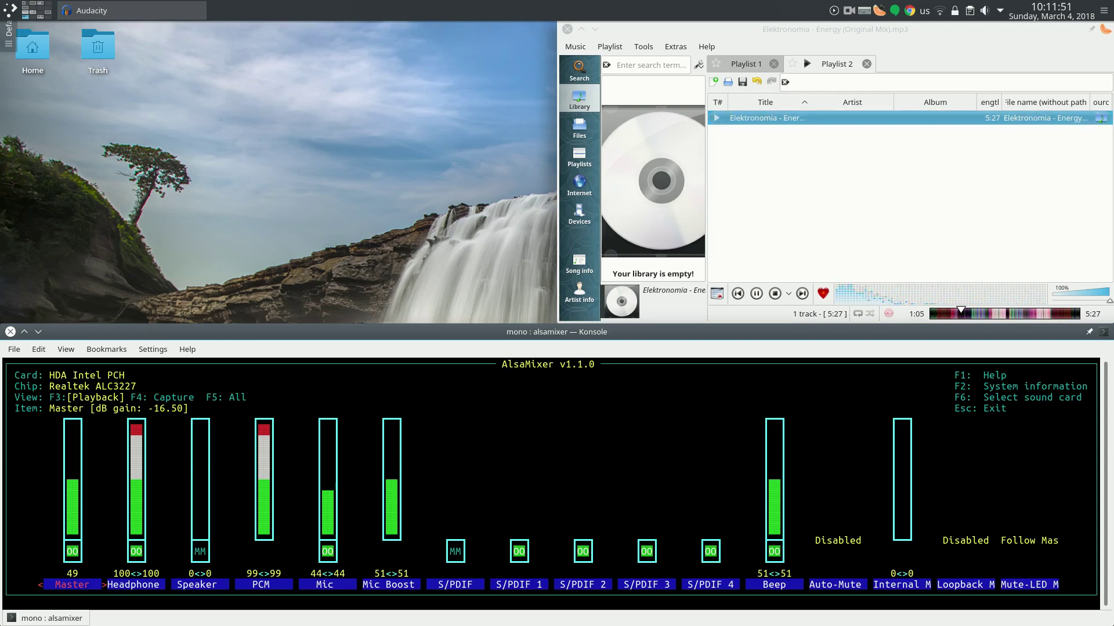
key("Right")
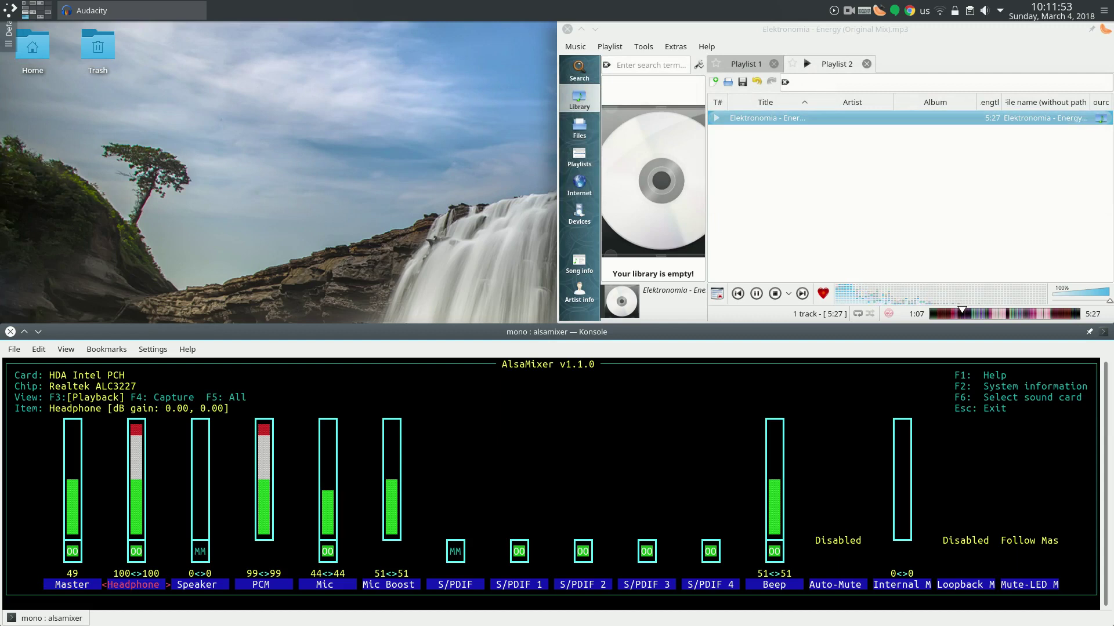
key("Right")
key("Left")
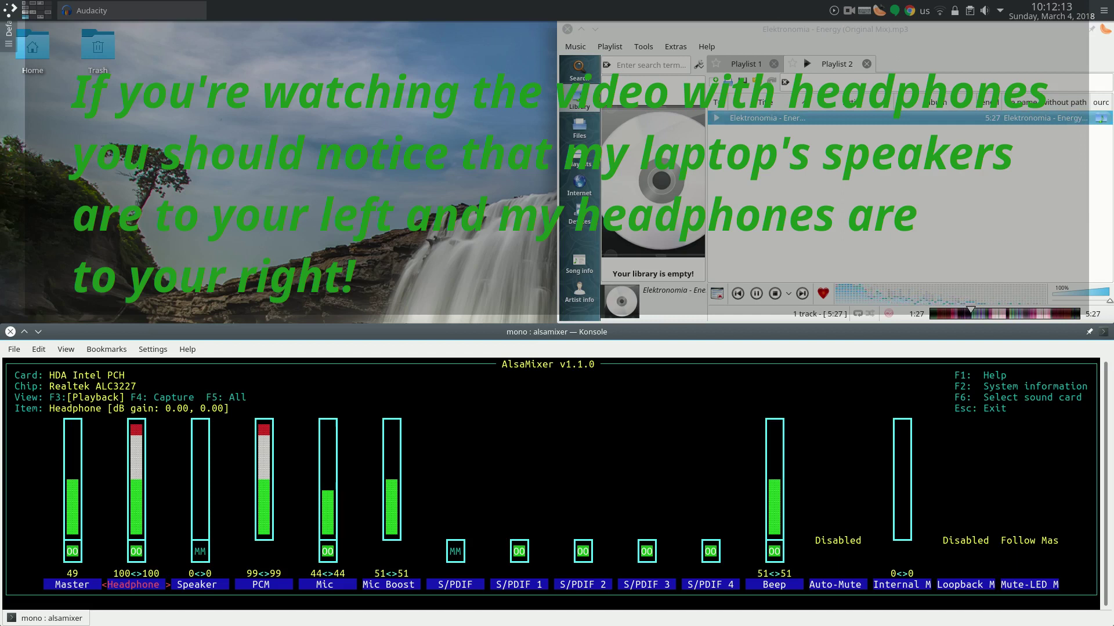
key("Right")
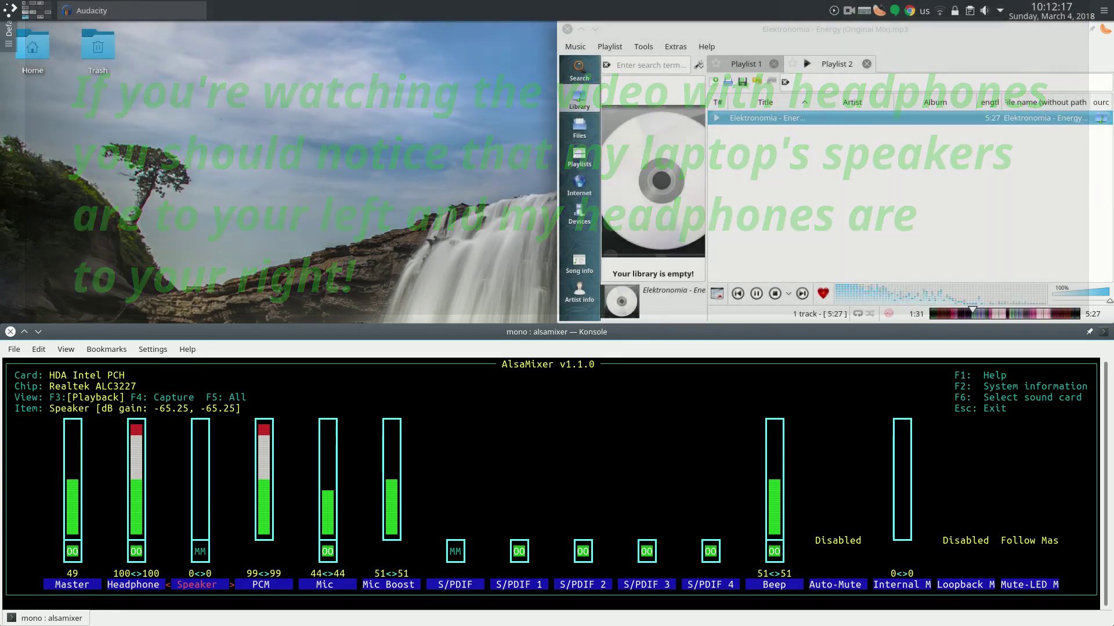
key("Right")
key("Right")
key("Right")
key("Right")
key("Right")
key("Right")
key("Right")
key("Right")
key("Right")
key("Right")
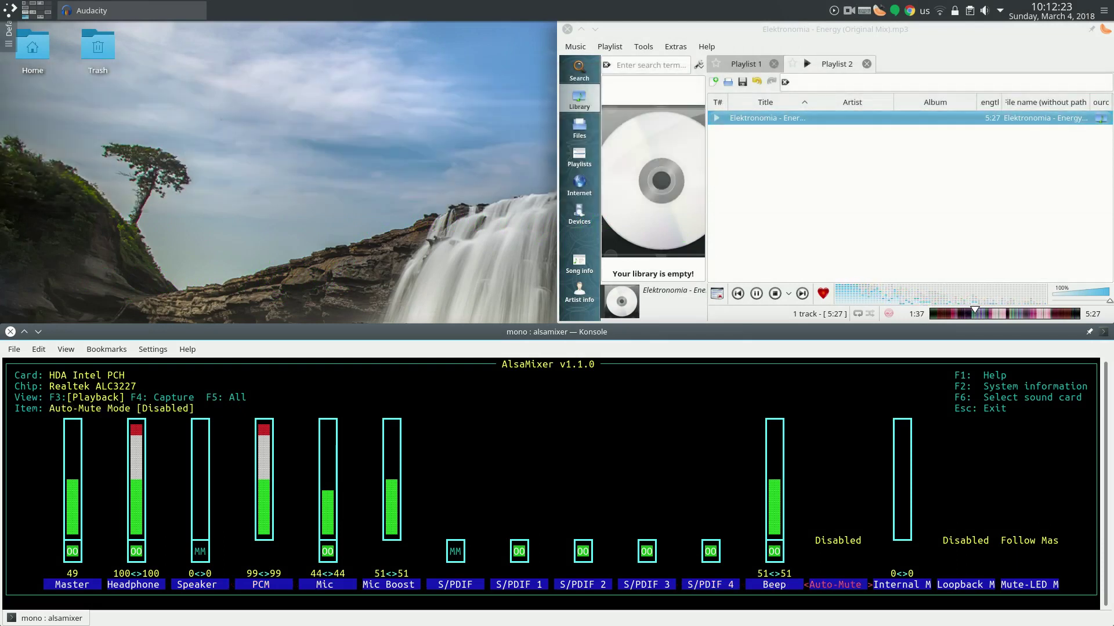
Unmute the Speaker channel and raise it to 97
key("Left")
key("Left")
key("Left")
key("Left")
key("Left")
key("Left")
key("Left")
key("Left")
key("Left")
key("Left")
key("Left")
key("Right")
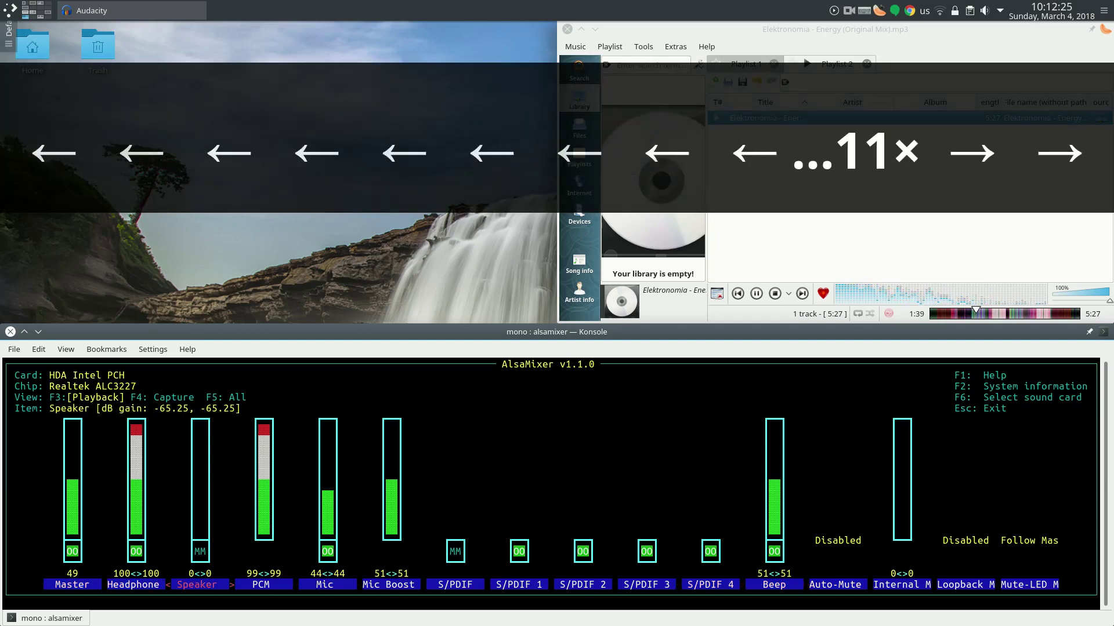
key("m")
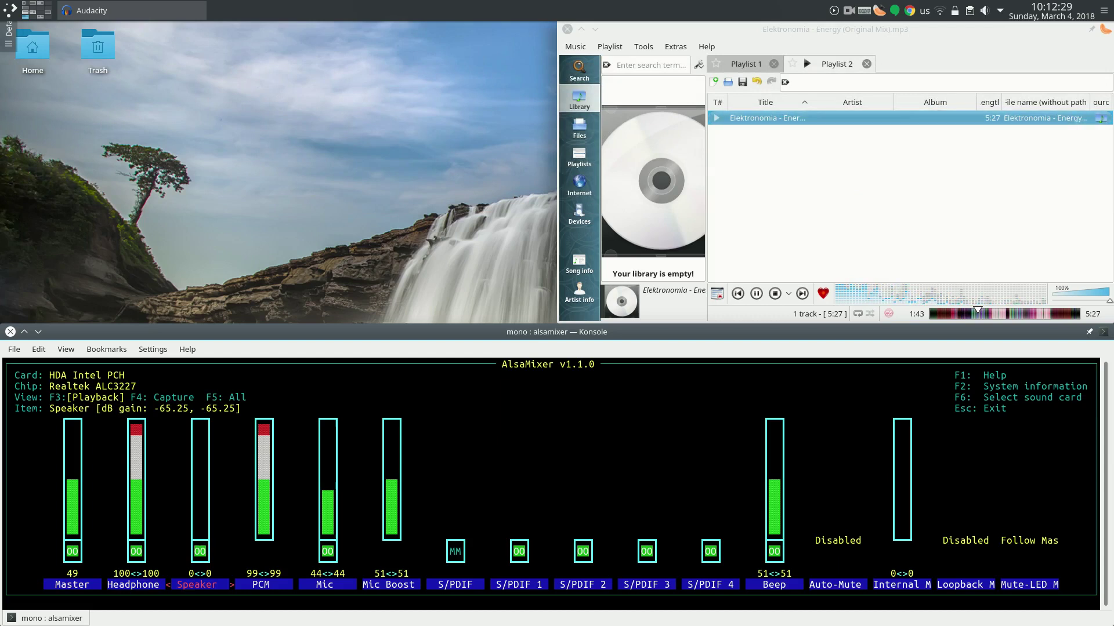
key("Up")
key("Up")
key("Up")
key("Up")
key("Up")
key("Up")
key("Up")
key("Up")
key("Up")
key("Up")
key("Up")
key("Up")
key("Up")
key("Up")
key("Up")
key("Up")
key("Up")
key("Up")
key("Up")
key("Up")
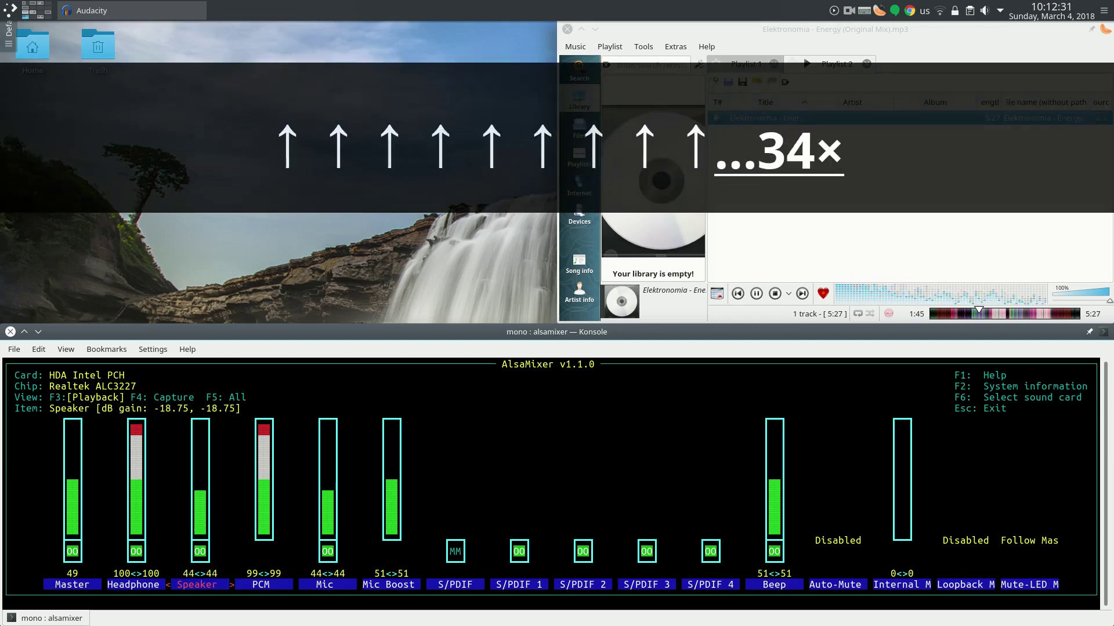
key("Up")
key("Up")
key("Up")
key("Up")
key("Up")
key("Up")
key("Up")
key("Up")
key("Up")
key("Up")
key("Up")
key("Up")
key("Up")
key("Up")
key("Up")
key("Up")
key("Up")
key("Up")
key("Up")
key("Up")
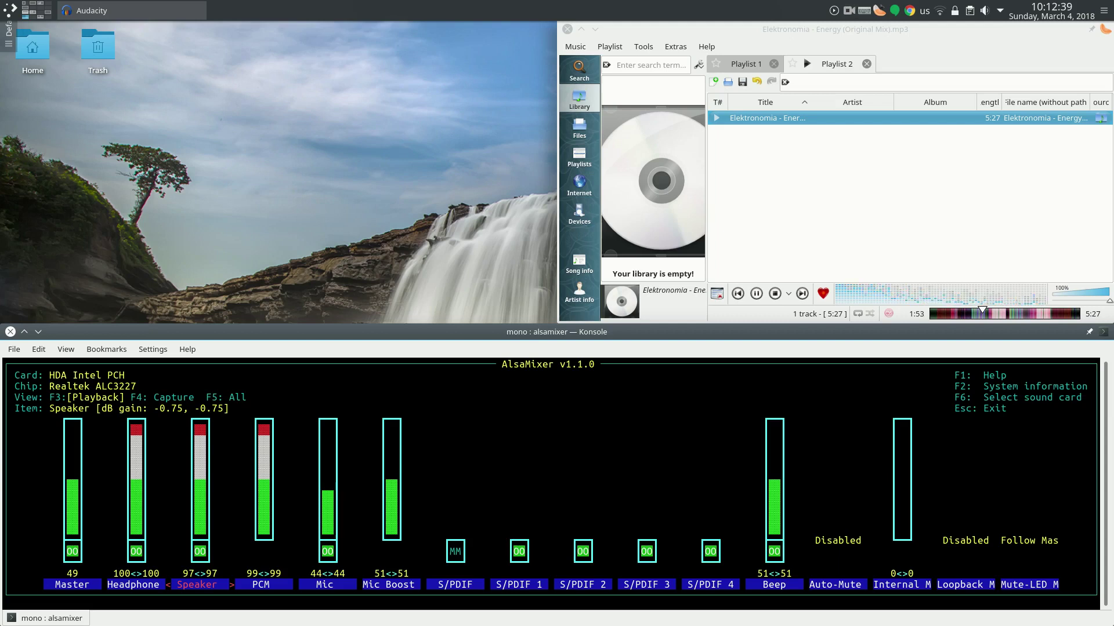
Toggle mutes so Master and Headphone end unmuted and Speaker ends muted
key("Left")
key("m")
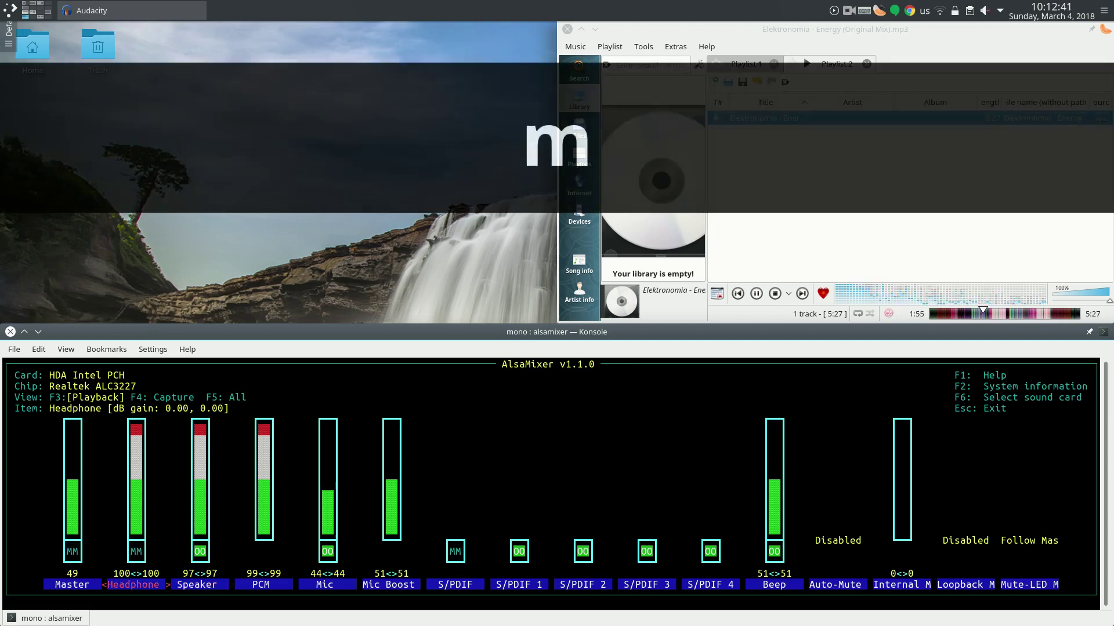
key("Left")
key("m")
key("Right")
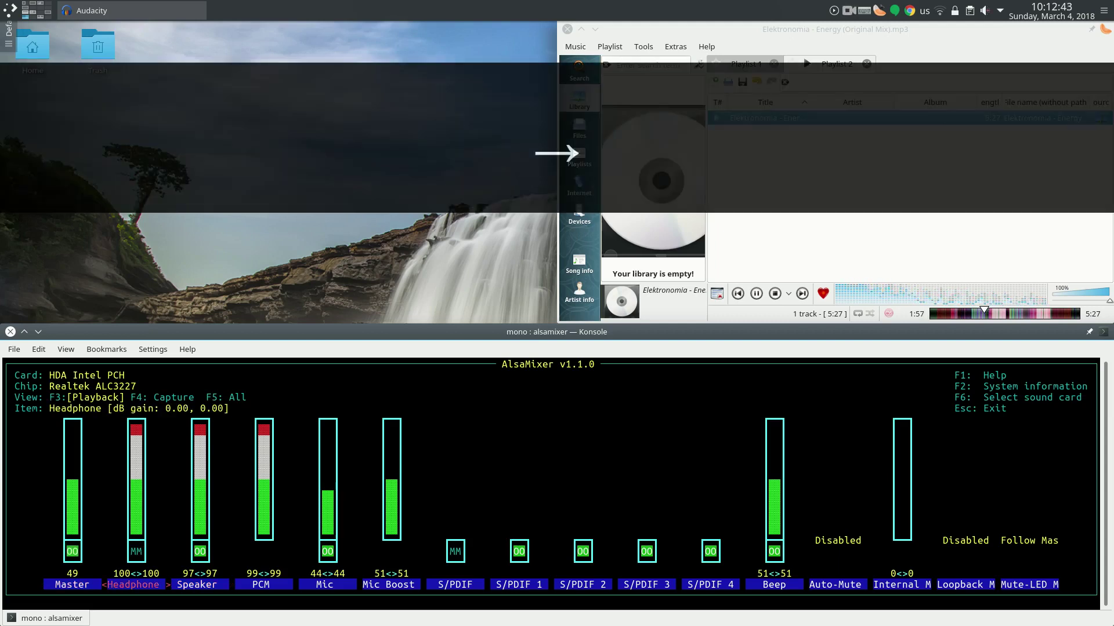
key("m")
key("Right")
key("m")
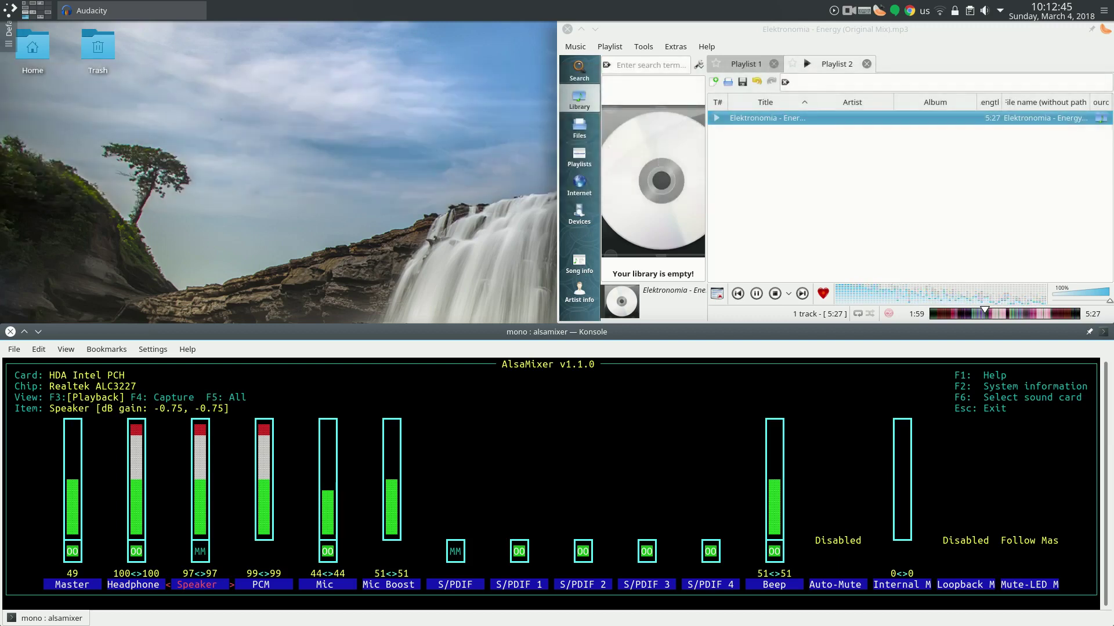
Drop PCM from 100 down to 34, then restore it to 100<>100 (0.00 dB)
key("Right")
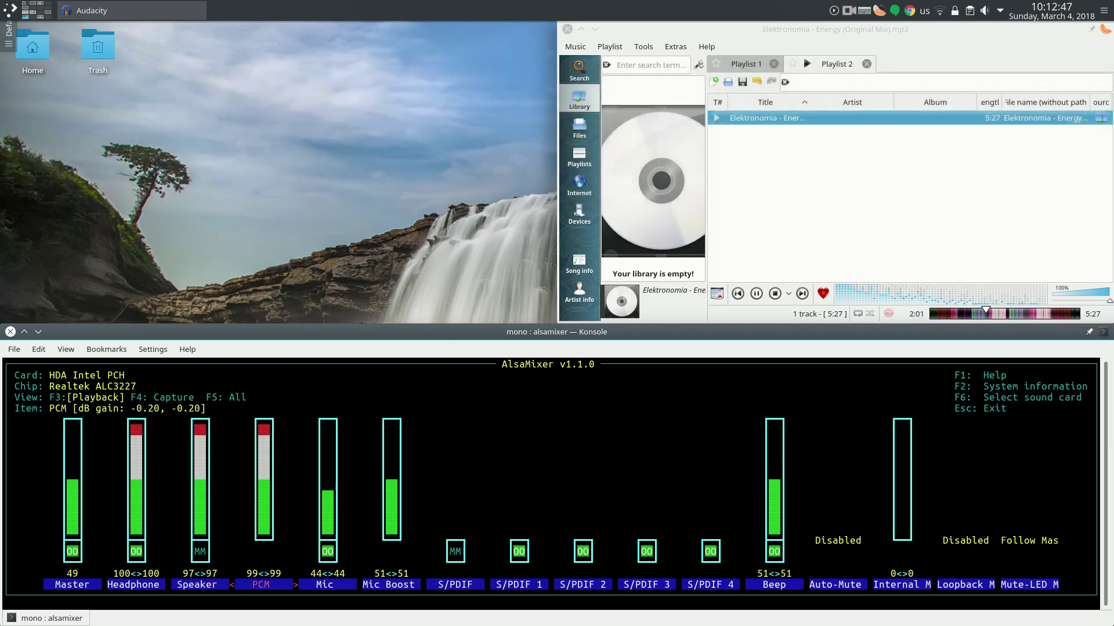
key("Up")
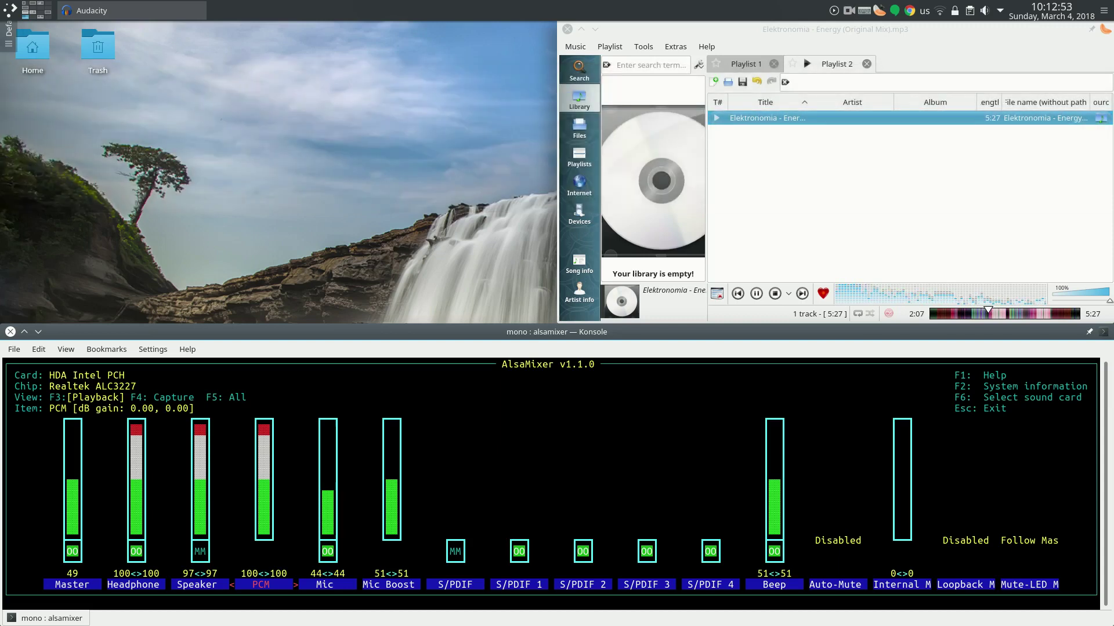
key("Down")
key("Down")
key("Down")
key("Down")
key("Down")
key("Down")
key("Down")
key("Down")
key("Down")
key("Down")
key("Down")
key("Down")
key("Down")
key("Down")
key("Down")
key("Down")
key("Down")
key("Down")
key("Down")
key("Down")
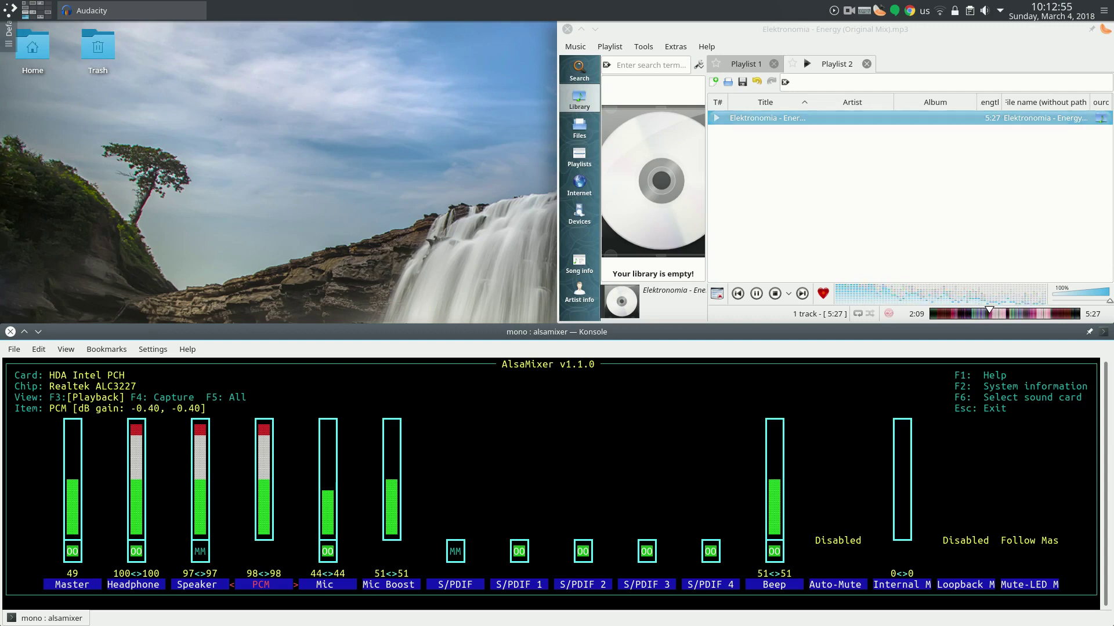
key("Down")
key("Down")
key("Down")
key("Down")
key("Down")
key("Down")
key("Down")
key("Down")
key("Down")
key("Down")
key("Down")
key("Down")
key("Down")
key("Down")
key("Down")
key("Down")
key("Down")
key("Down")
key("Down")
key("Down")
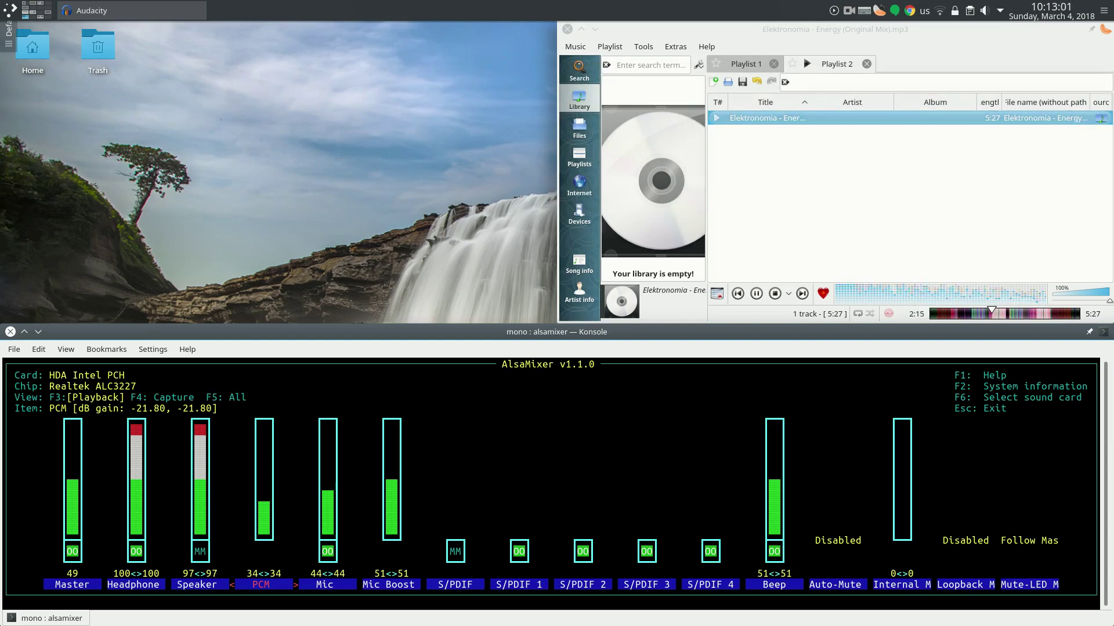
key("Up")
key("Up")
key("Up")
key("Up")
key("Up")
key("Up")
key("Up")
key("Up")
key("Up")
key("Up")
key("Up")
key("Up")
key("Up")
key("Up")
key("Up")
key("Up")
key("Up")
key("Up")
key("Up")
key("Up")
key("Up")
key("Up")
key("Up")
key("Up")
key("Up")
key("Up")
key("Up")
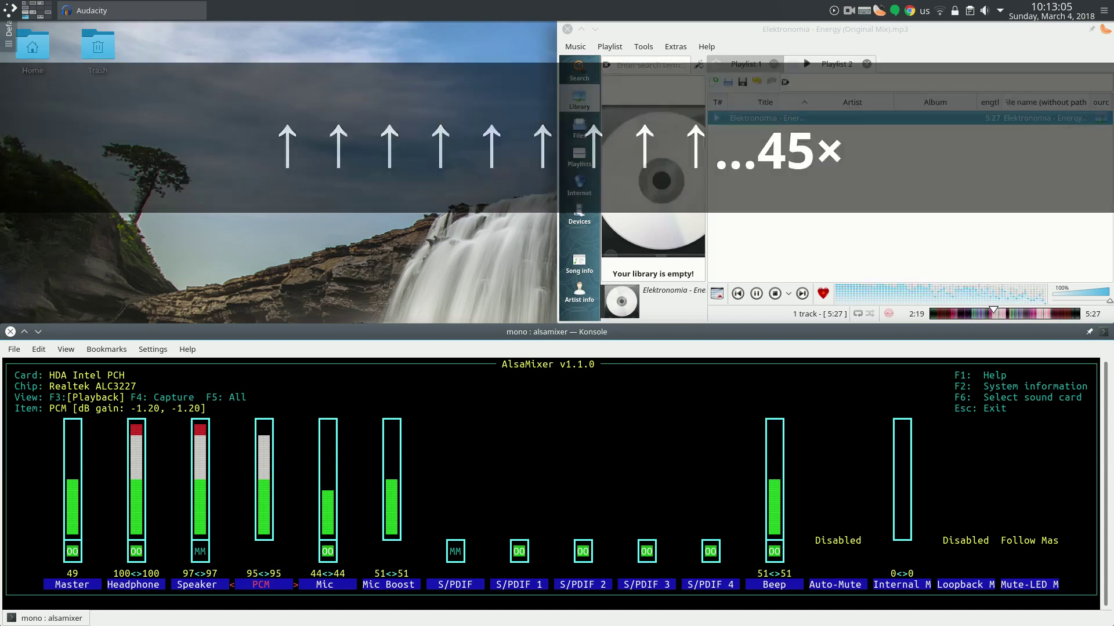
key("Up")
key("Up")
key("Up")
key("Up")
key("Up")
key("Up")
key("Up")
key("Up")
key("Up")
key("Up")
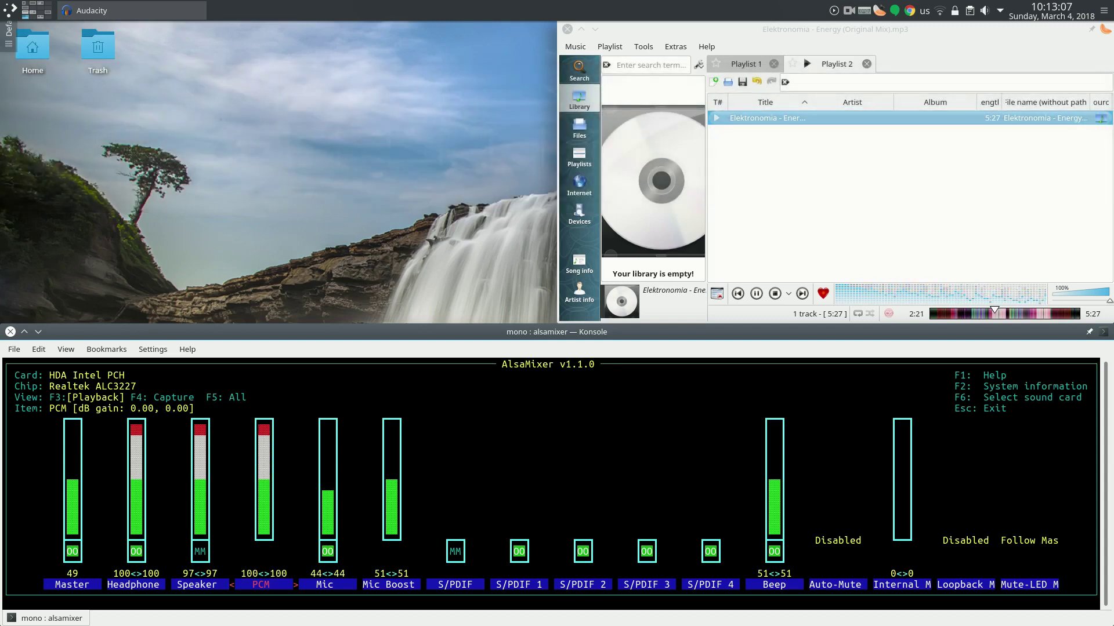
key("Right")
key("Right")
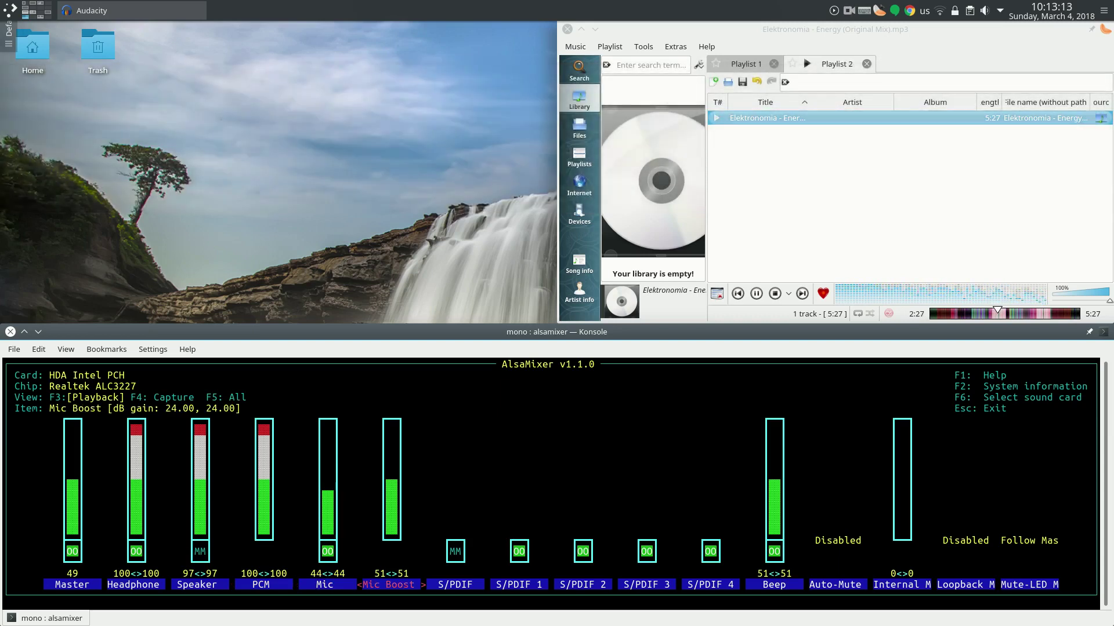
Set Mic Boost to 20<>20 and lower Mic playback to 28<>28 (-12.00 dB)
key("Down")
key("Down")
key("Down")
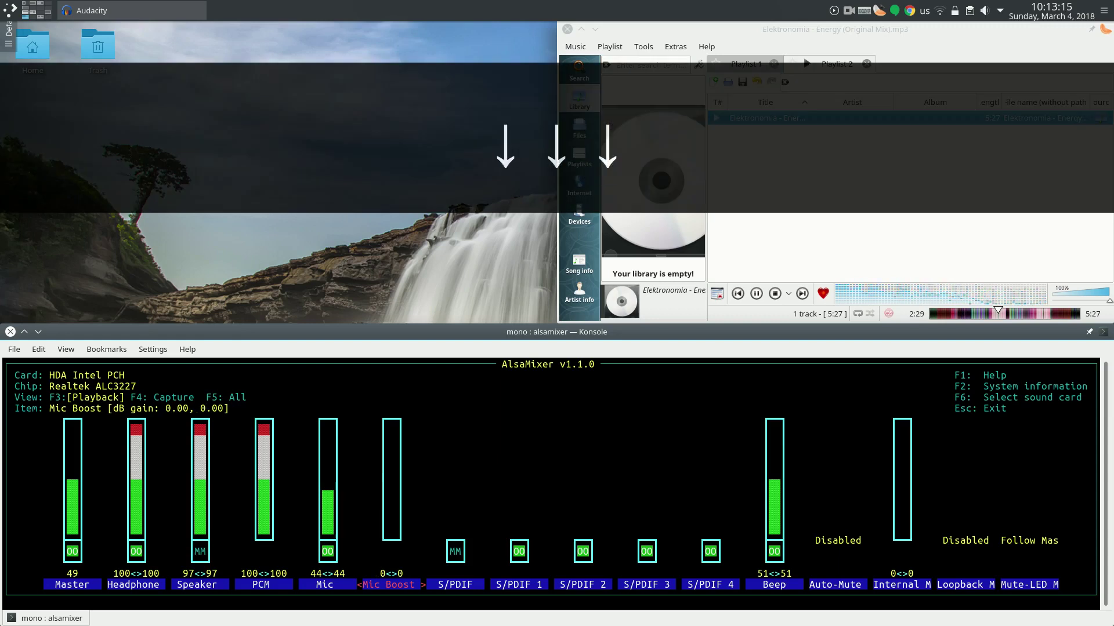
key("Up")
key("Left")
key("Down")
key("Down")
key("Down")
key("Down")
key("Down")
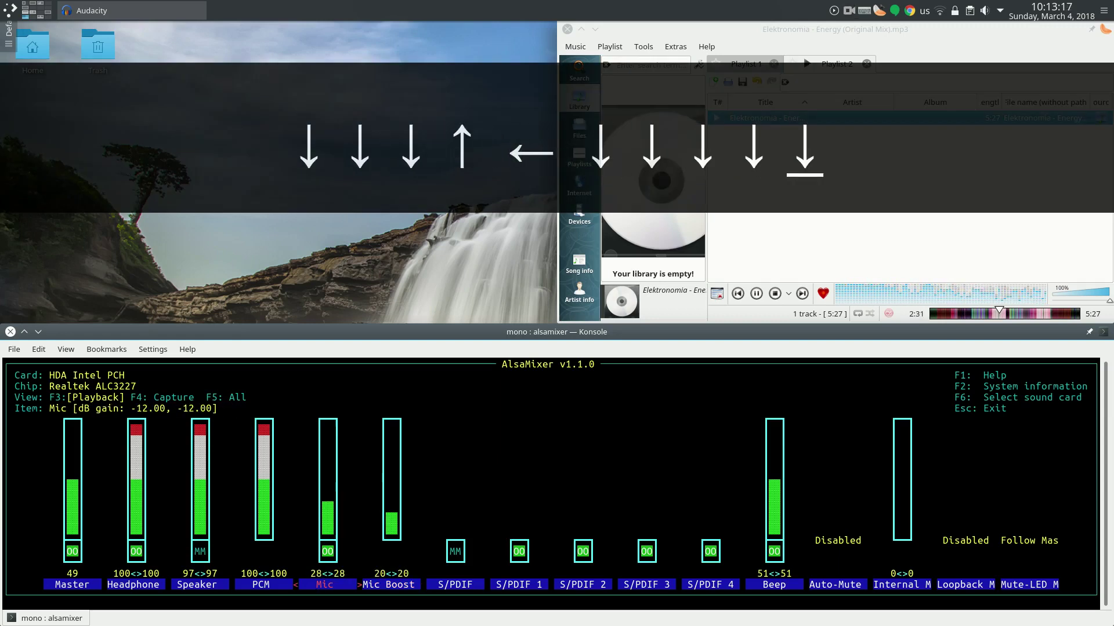
key("Right")
key("Right")
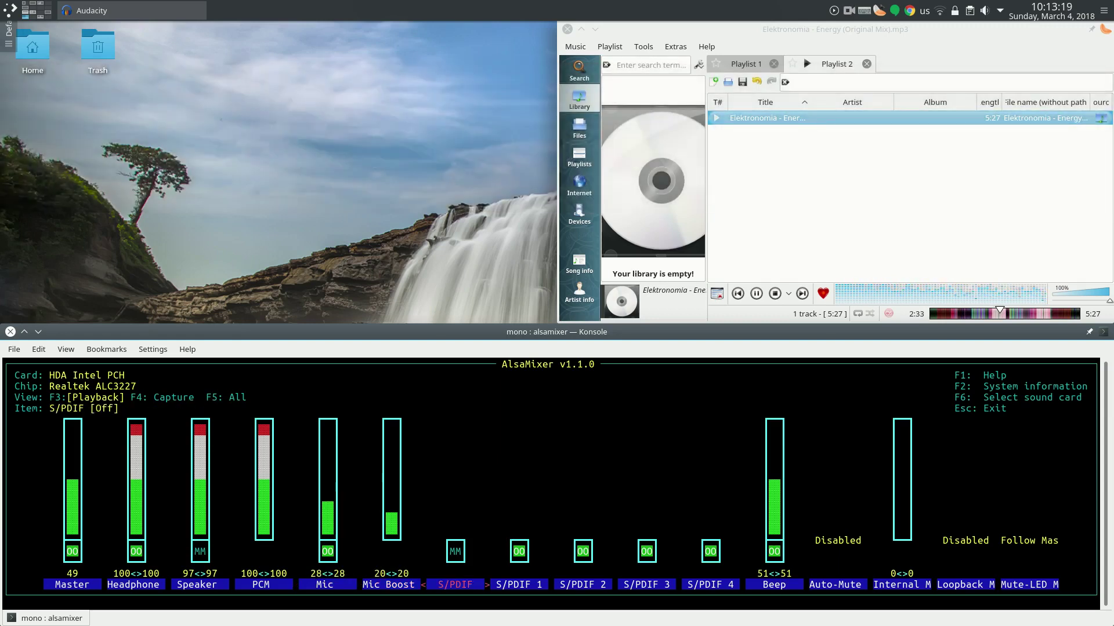
key("Right")
key("Right")
key("Right")
key("Right")
key("Right")
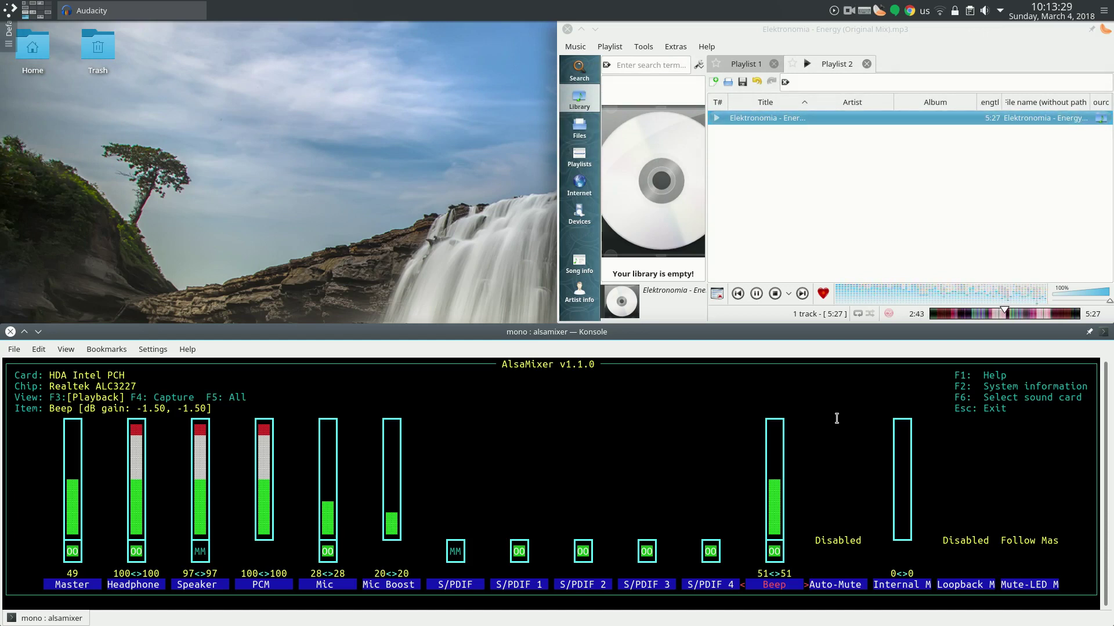
Open a second terminal tiled to the left half and run beep
key("ctrl+alt+t")
key("ctrl+super+KP_7")
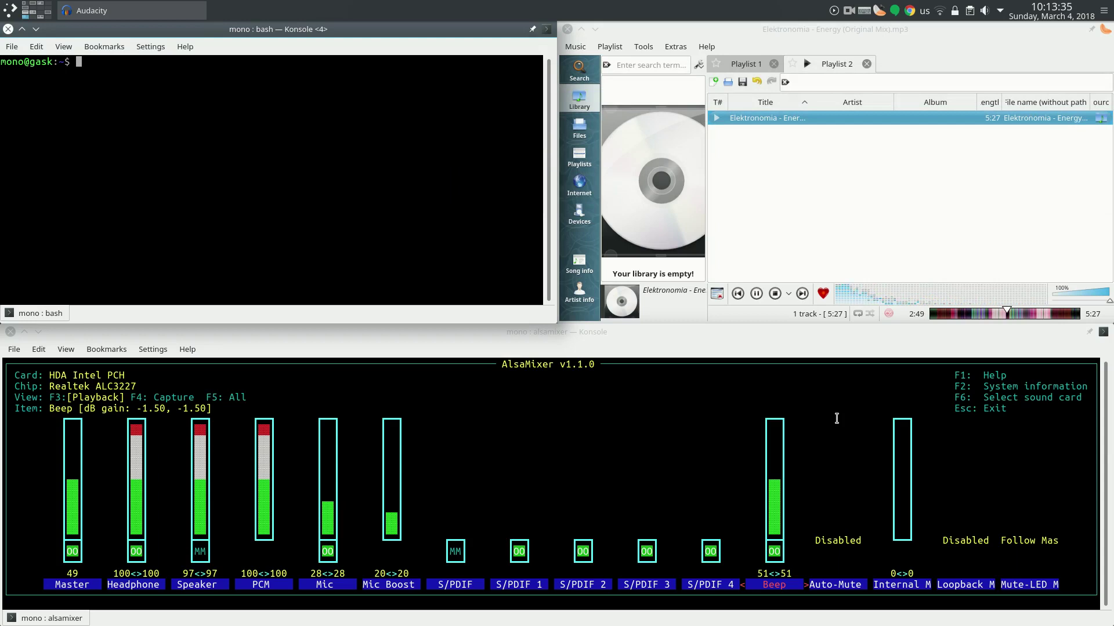
type("beep")
key("Return")
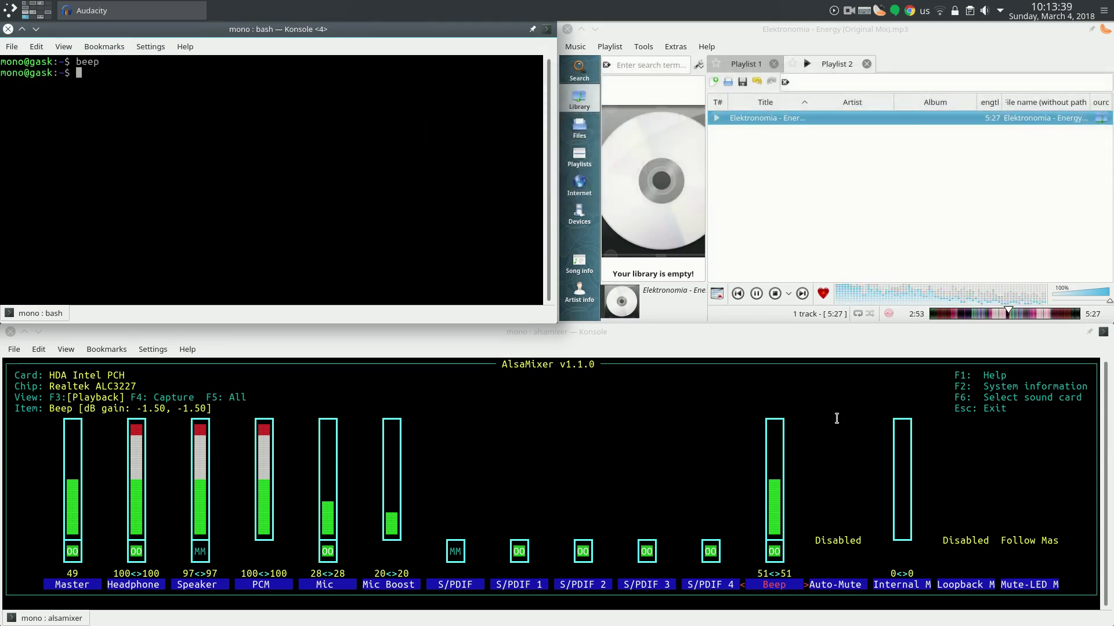
Enable Loopback Mixing in alsamixer and rerun the beep test
key("alt+Tab")
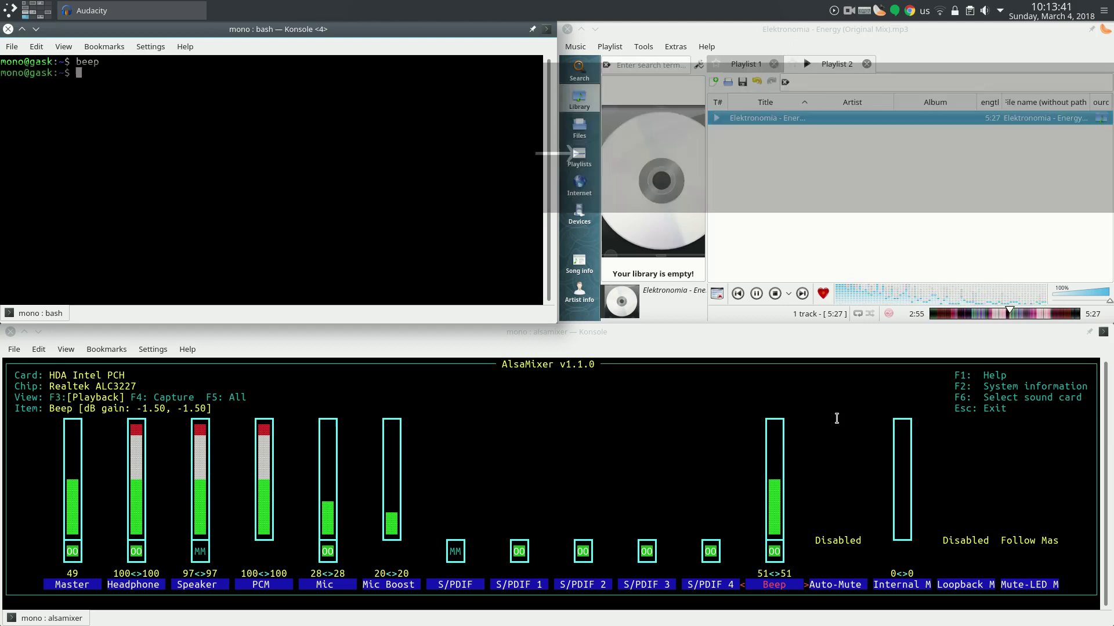
key("Right")
key("Right")
key("Right")
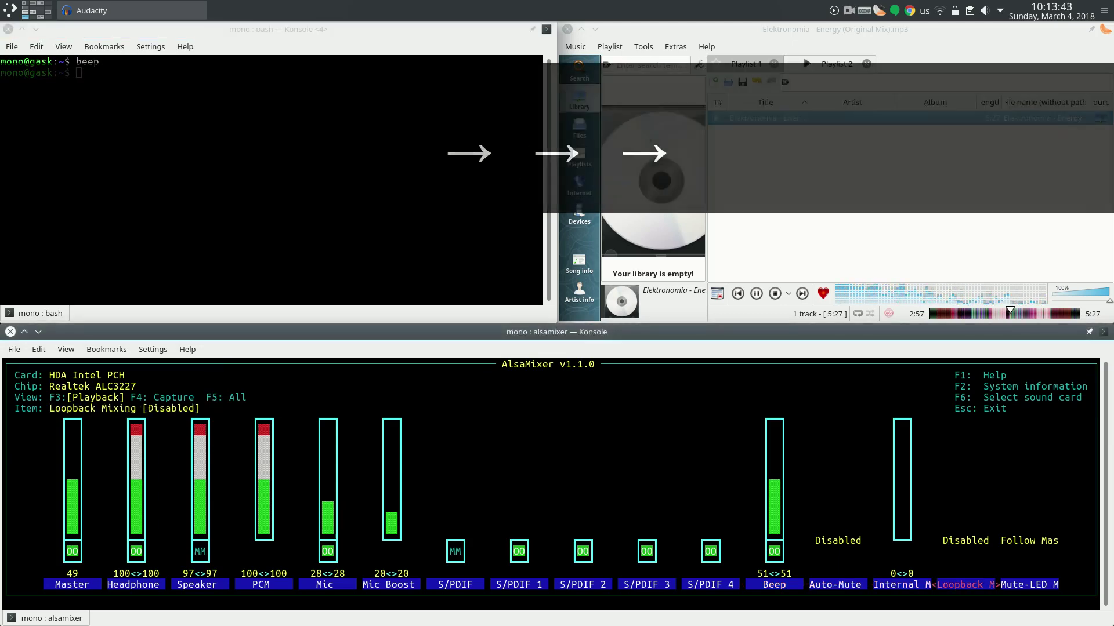
key("Down")
key("Up")
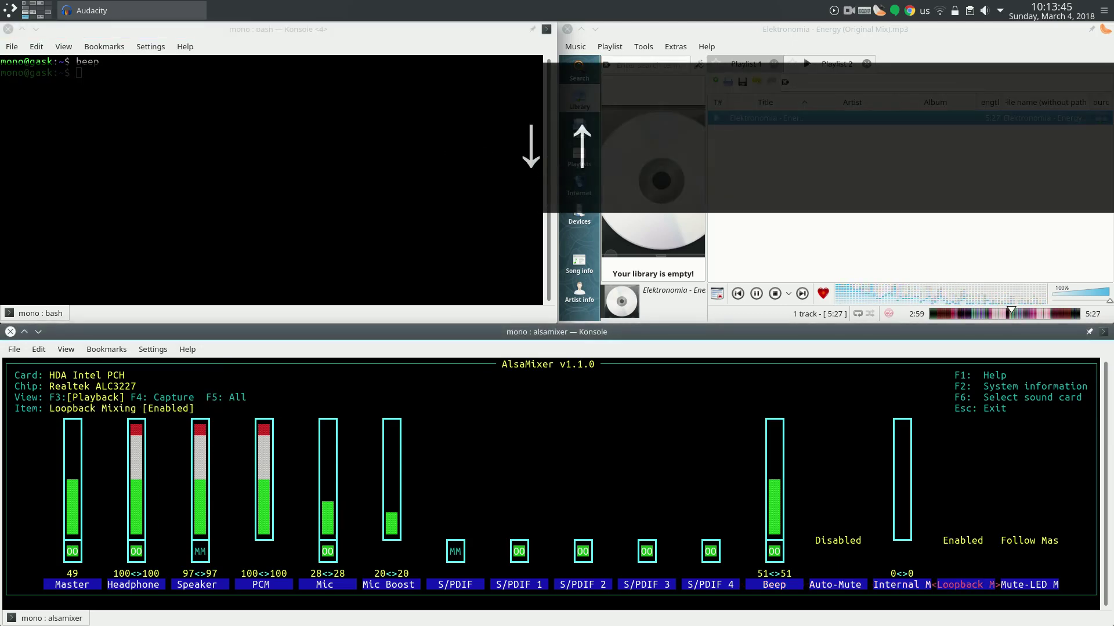
key("alt+Tab")
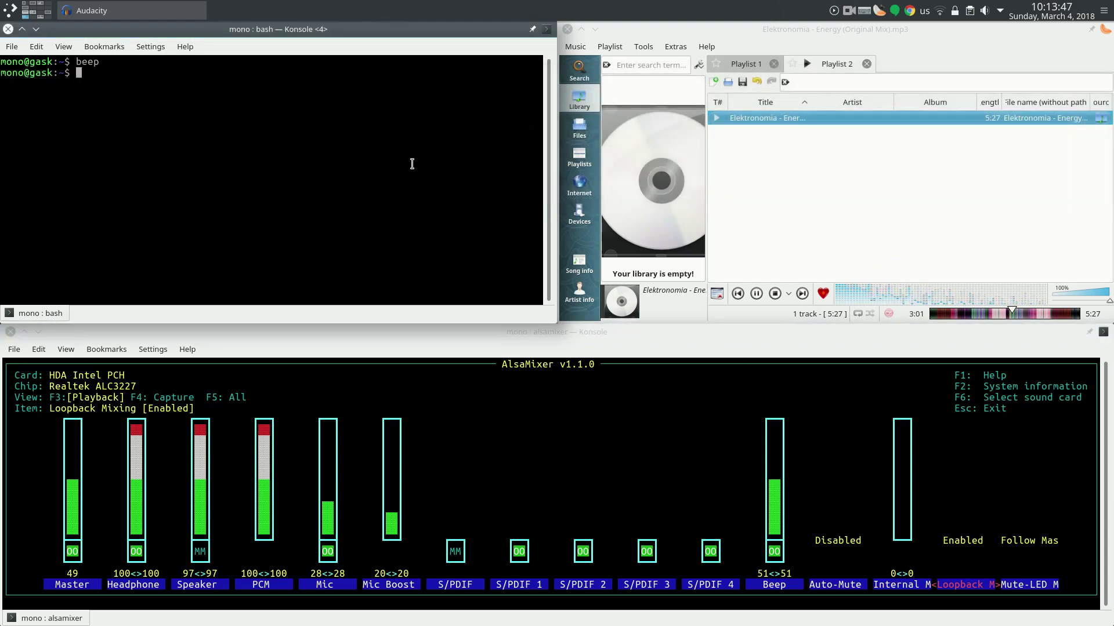
key("Up")
key("Return")
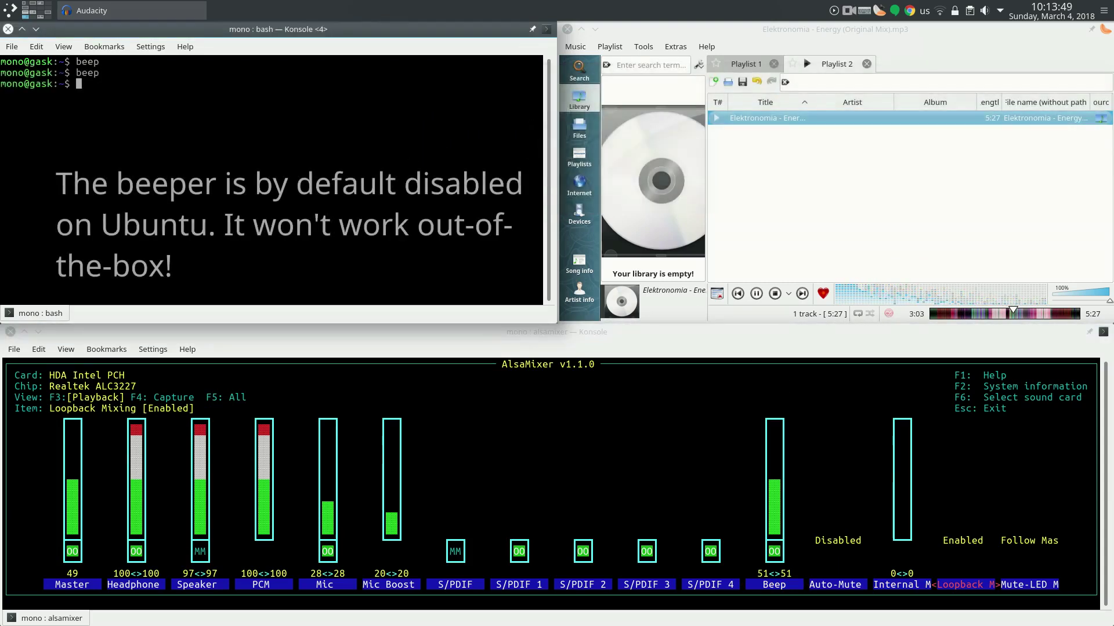
Raise Beep to 100<>100 (12.00 dB gain) and rerun beep at full level
left_click(688, 379)
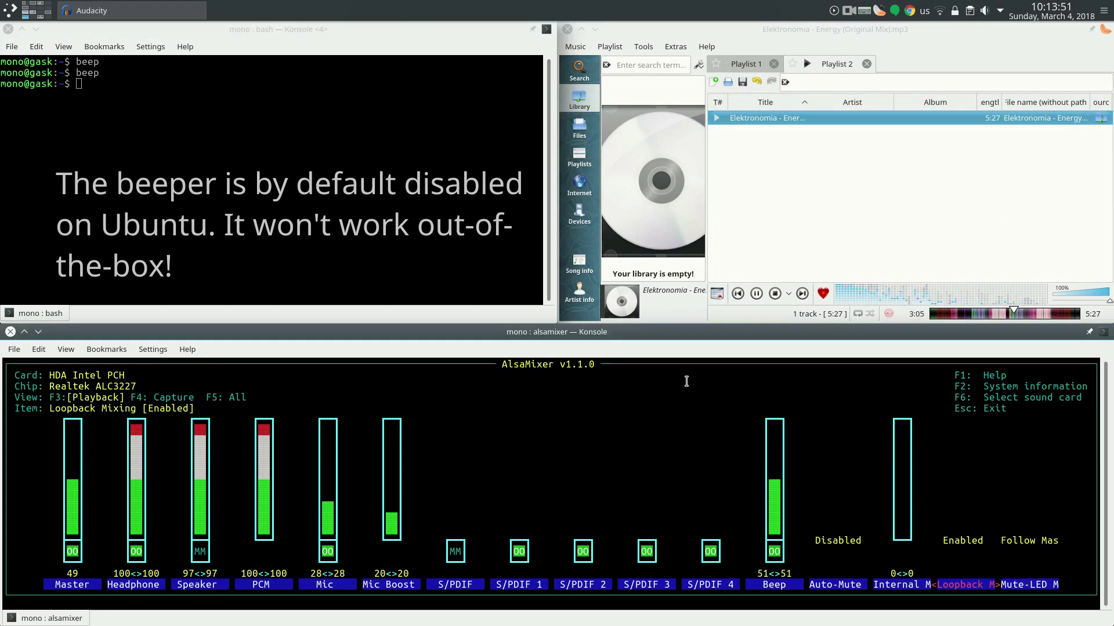
key("Left")
key("Left")
key("Left")
key("Up")
key("Up")
key("Up")
key("Up")
key("Up")
key("Up")
key("Up")
key("Up")
key("Up")
key("Up")
key("Up")
key("Up")
key("Up")
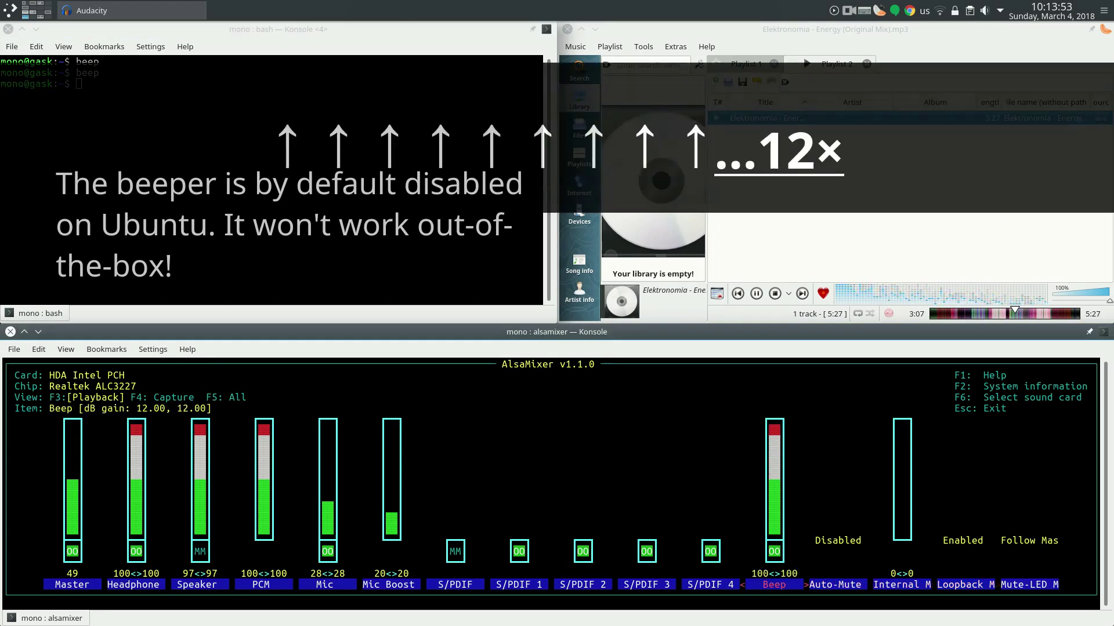
left_click(513, 226)
key("Up")
key("Return")
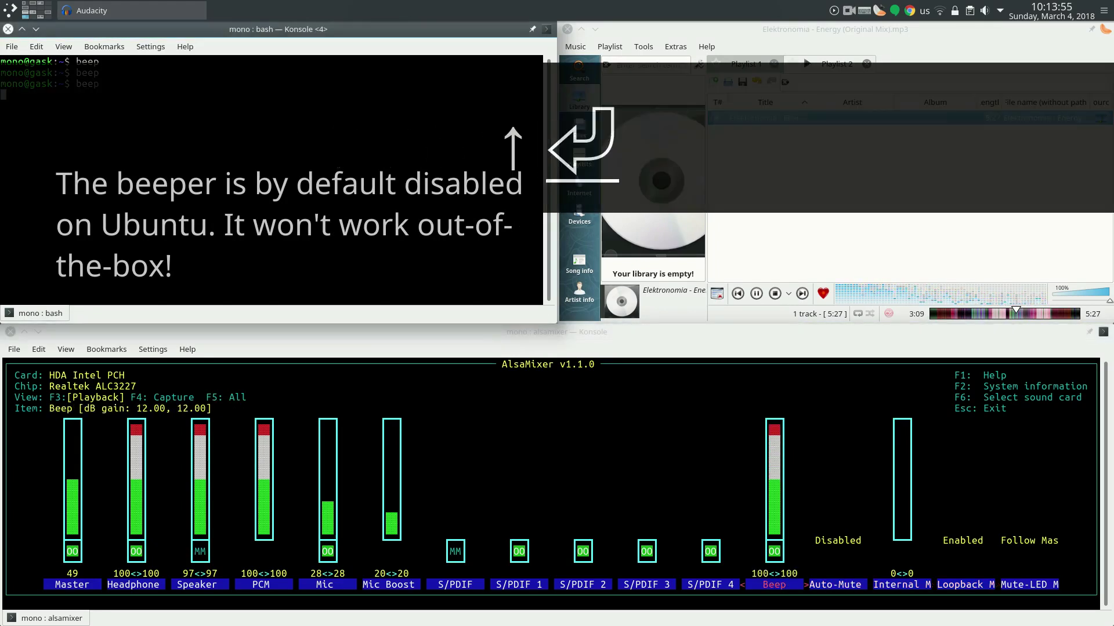
left_click(782, 473)
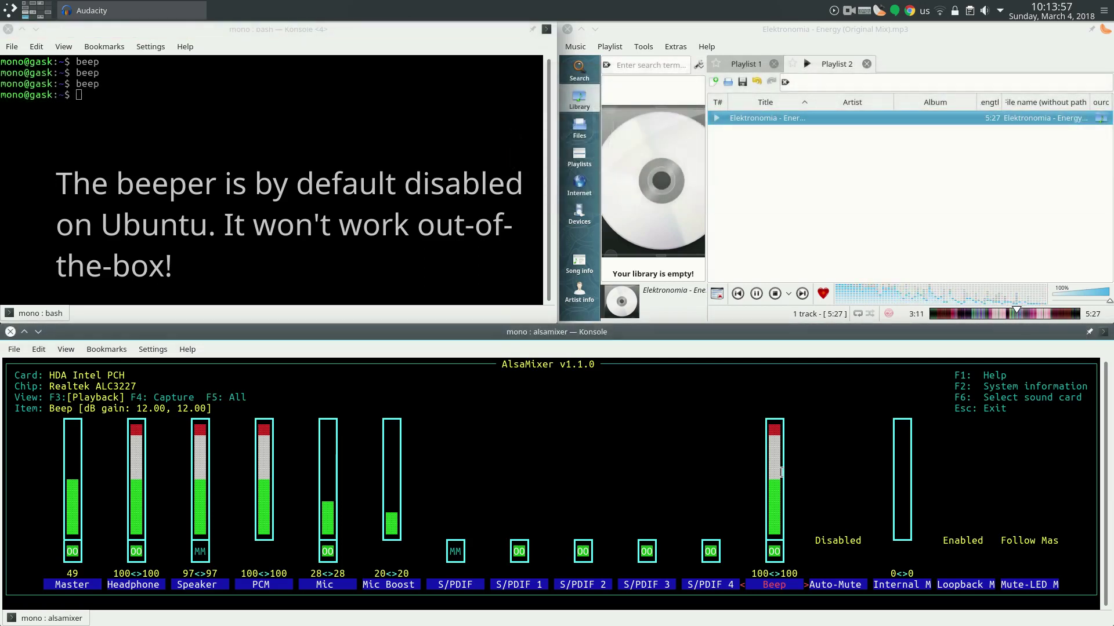
key("Right")
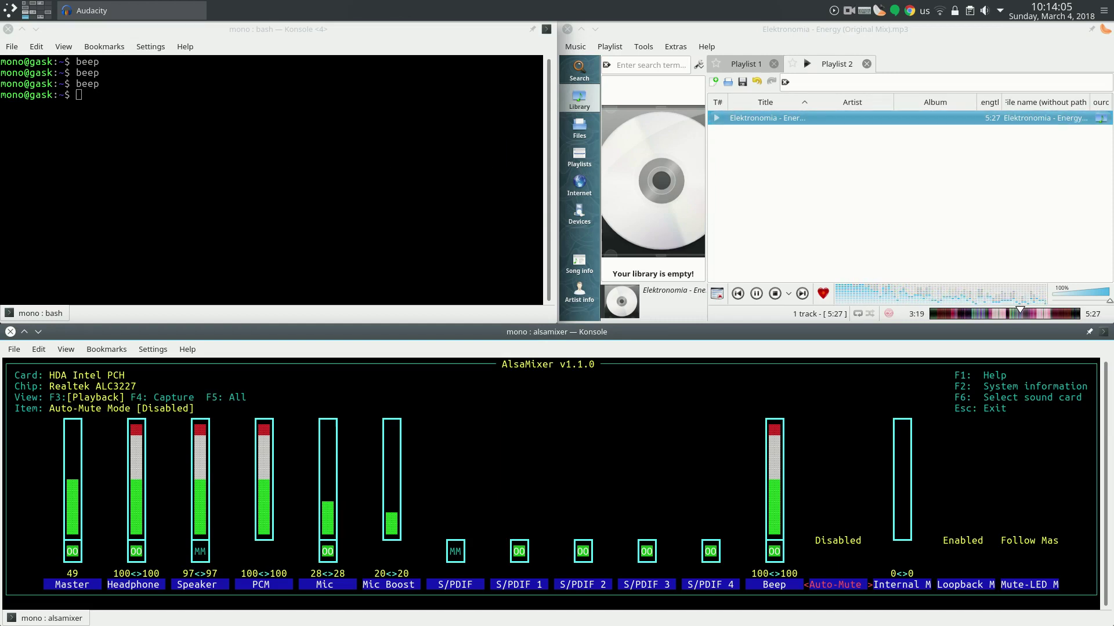
Look over Internal Mic Boost and Auto-Mute, and highlight the card and chip info lines
key("Right")
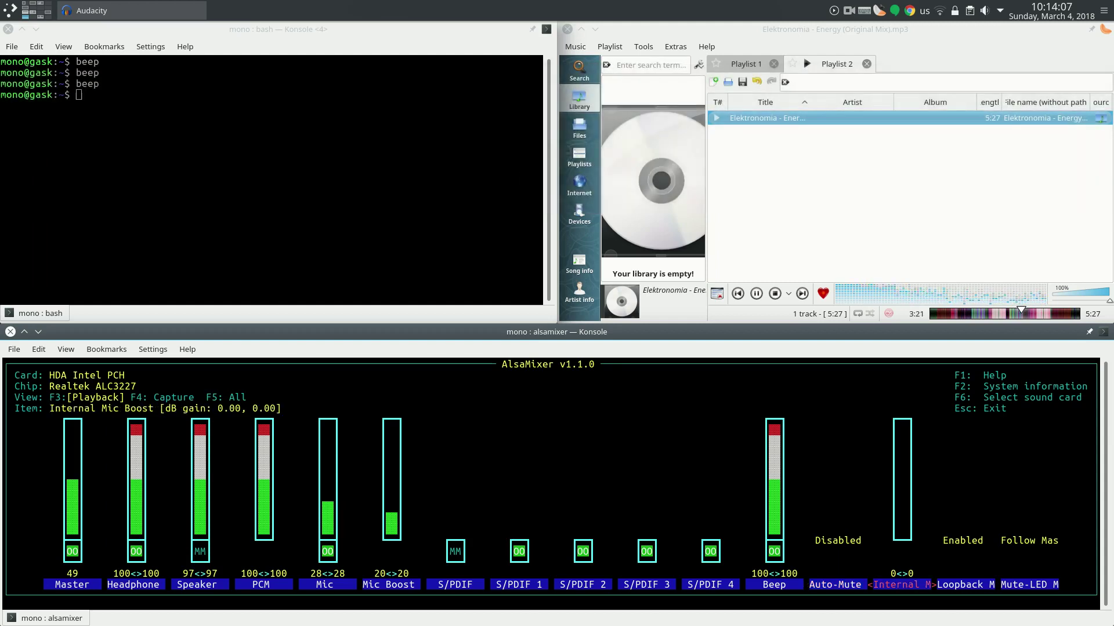
key("Left")
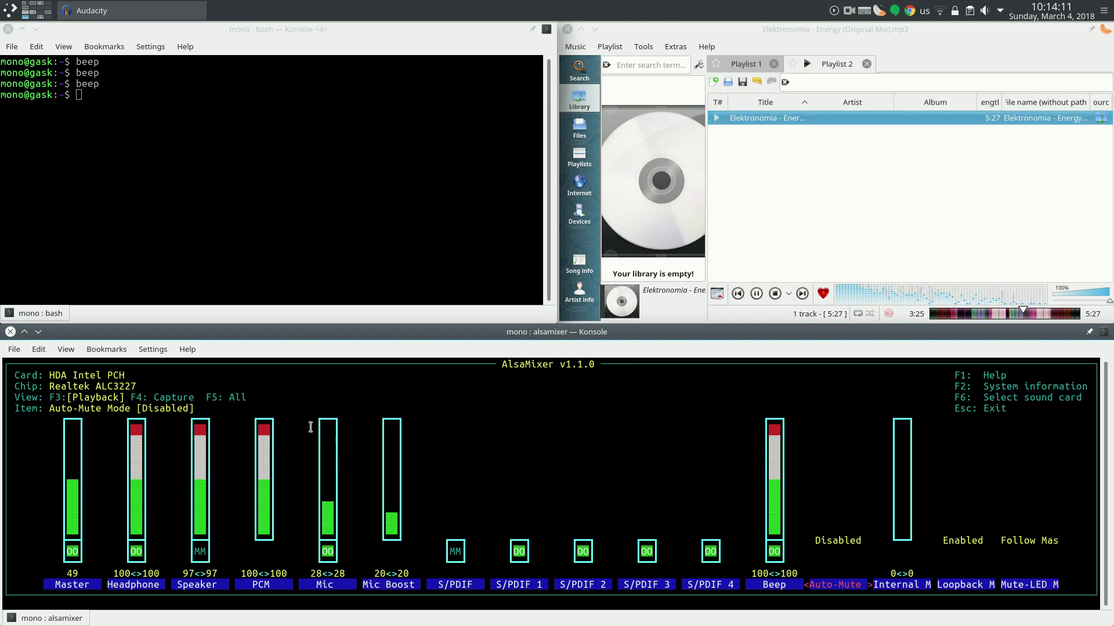
mouse_move(269, 403)
left_mouse_down()
mouse_move(253, 392)
mouse_move(270, 390)
left_mouse_up()
left_click(267, 393)
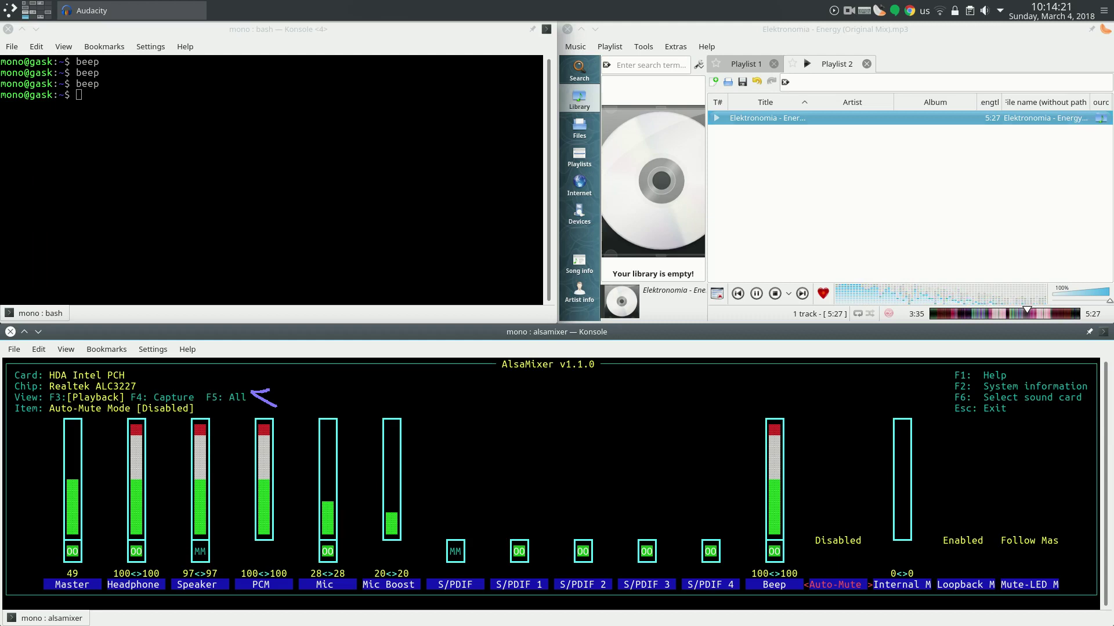
Switch to the Capture view, then the All view with Capture selected, and restore Audacity
key("F4")
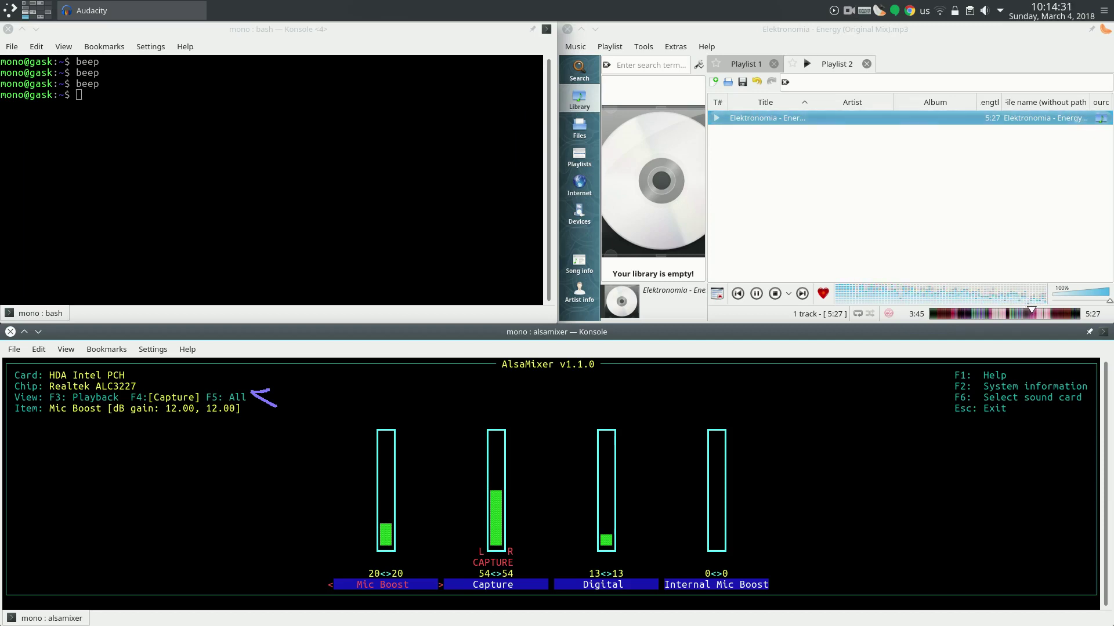
key("F5")
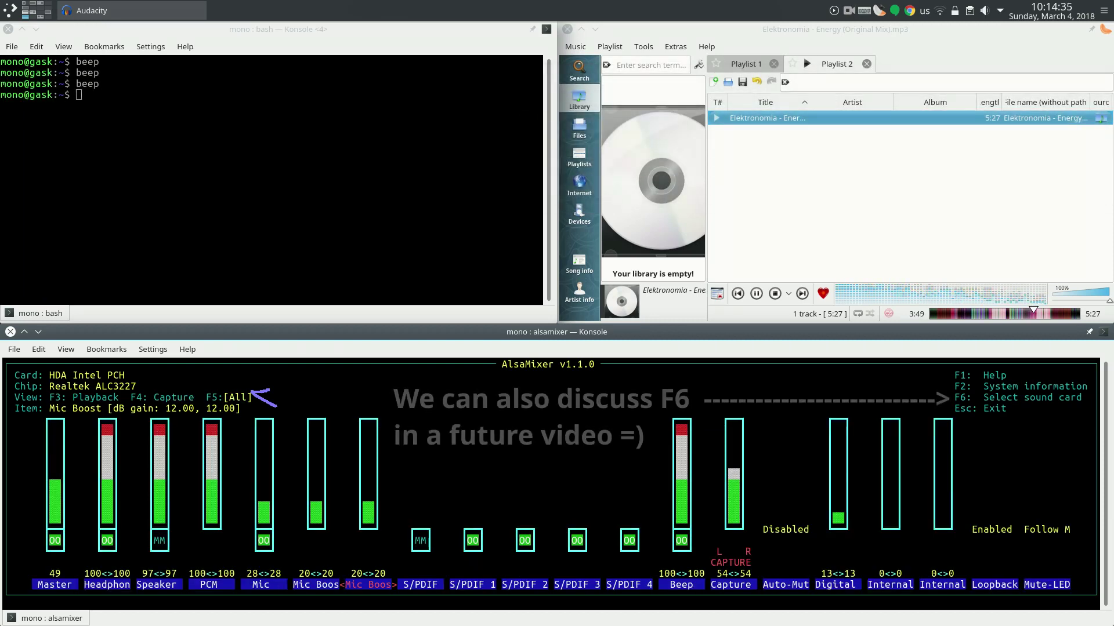
key("Right")
key("Right")
key("Right")
key("Right")
key("Right")
key("Right")
key("Right")
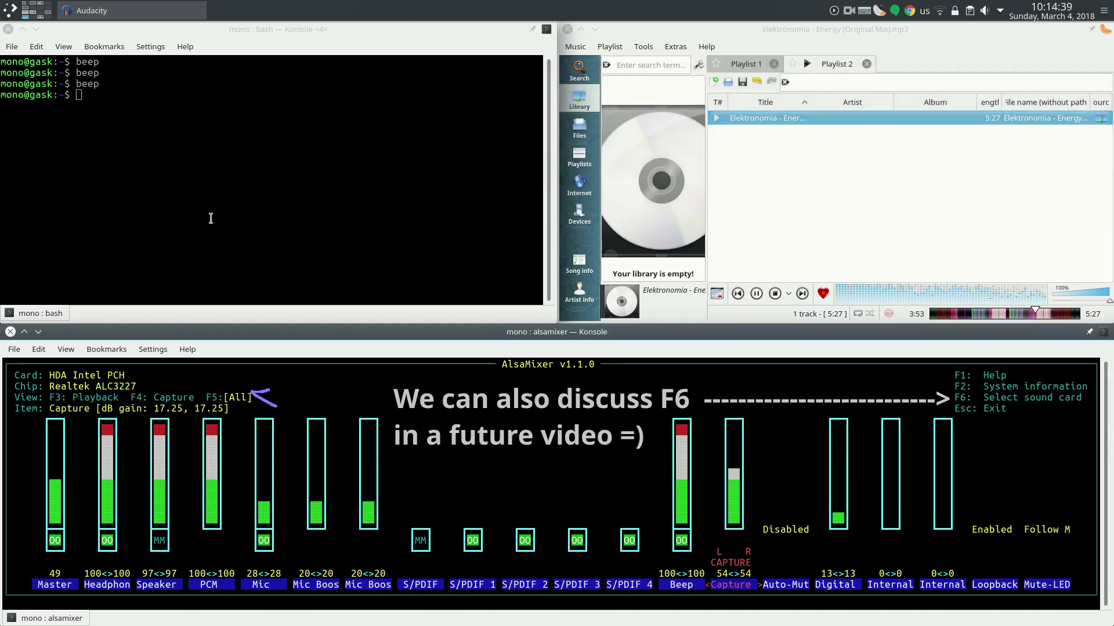
left_click(178, 8)
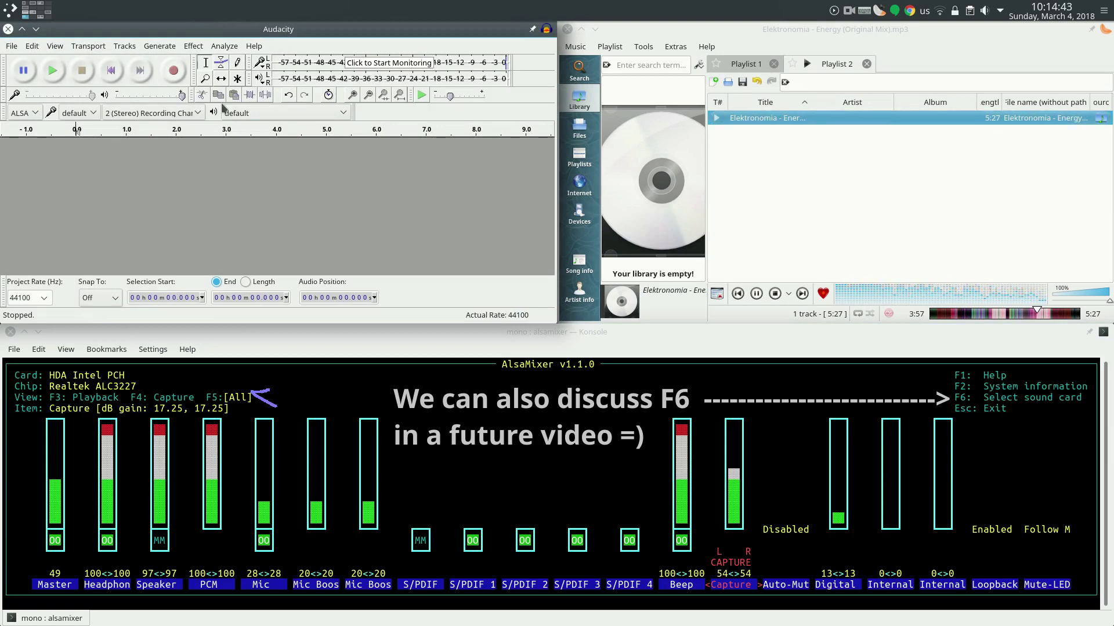
Start a new Audacity recording of the mic input
left_click(175, 71)
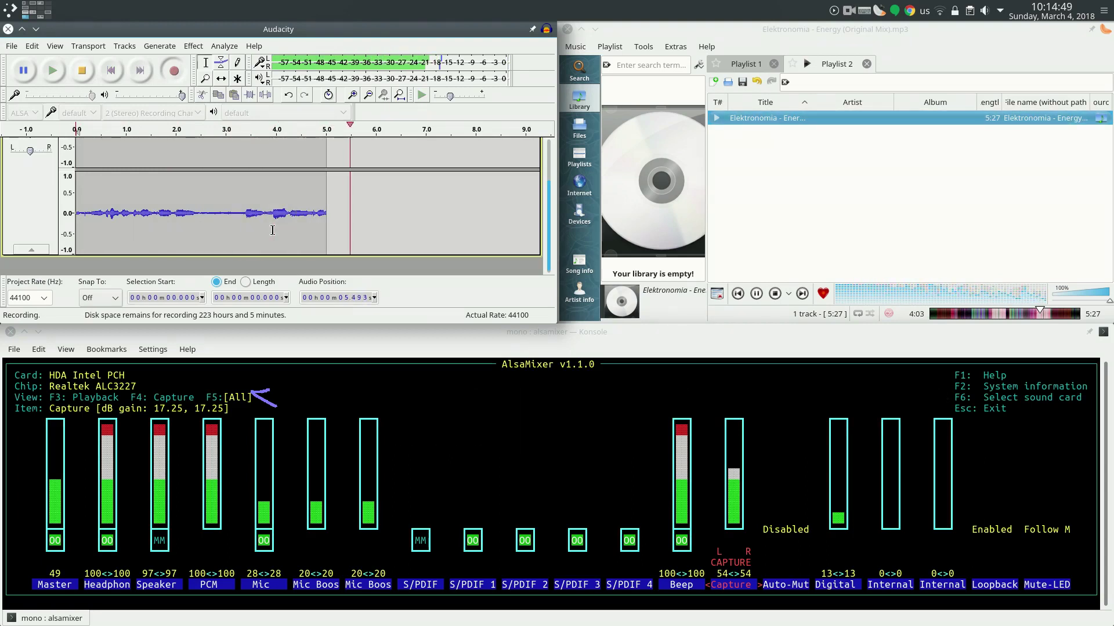
scroll(272, 231, "up", 2)
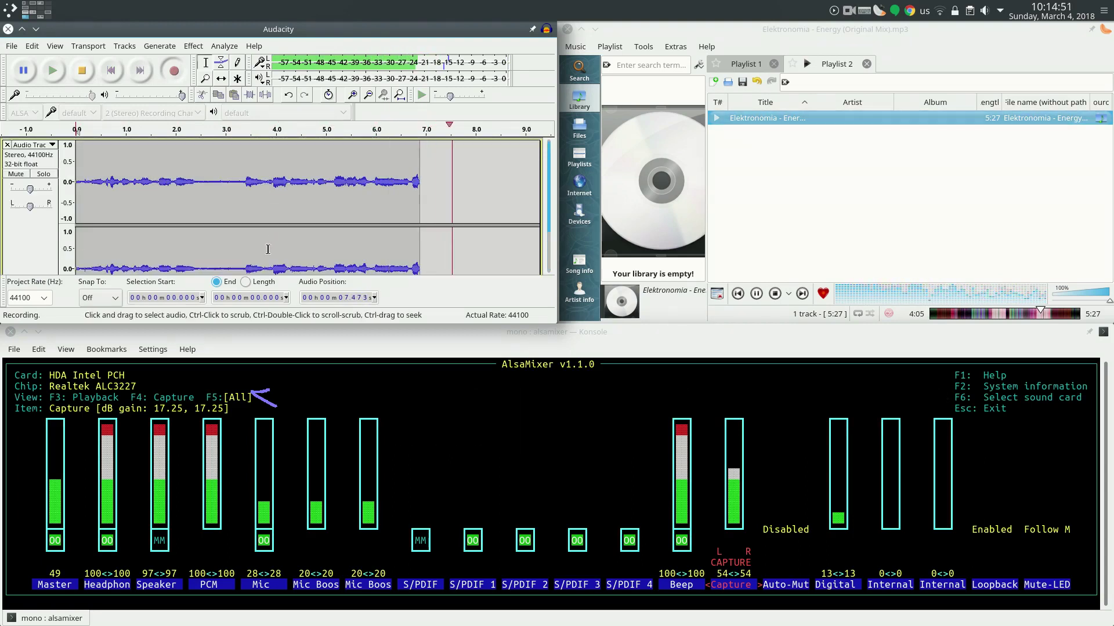
left_click(499, 441)
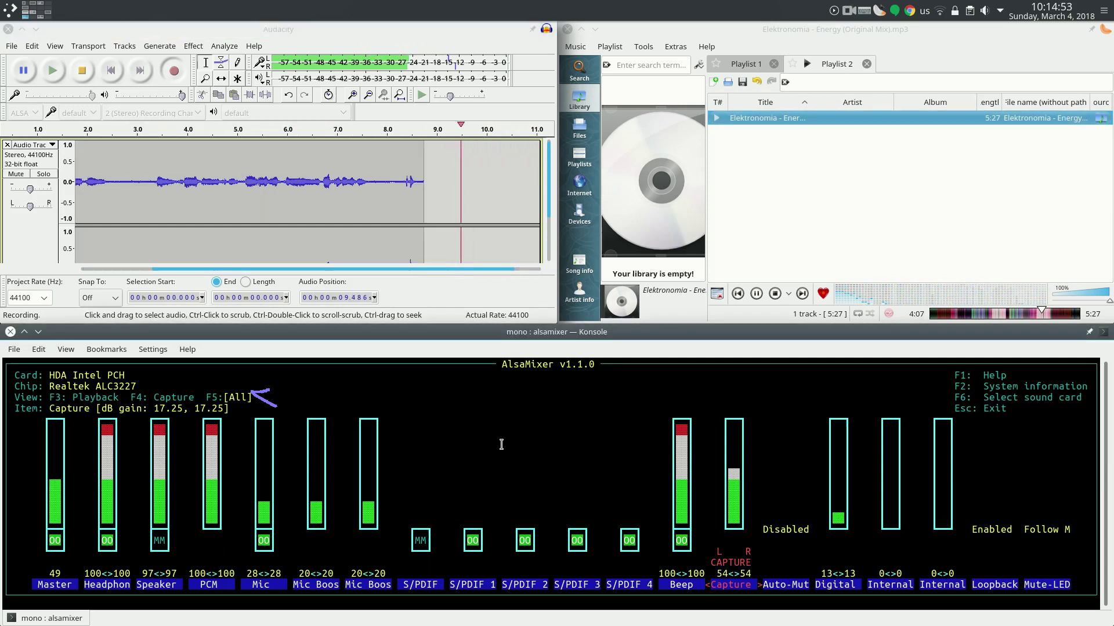
Set Capture to 31 after peaking at 100, and return Internal Mic Boost from 36 dB to 0 dB
key("Up")
key("Up")
key("Up")
key("Up")
key("Up")
key("Up")
key("Up")
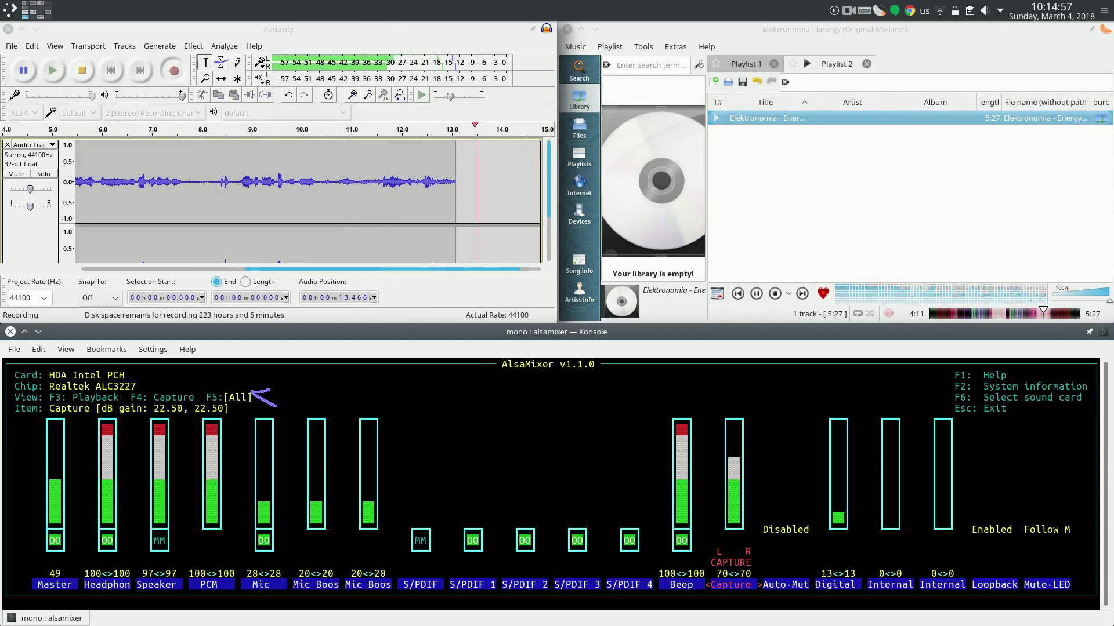
key("Up")
key("Up")
key("Up")
key("Up")
key("Up")
key("Up")
key("Up")
key("Up")
key("Up")
key("Up")
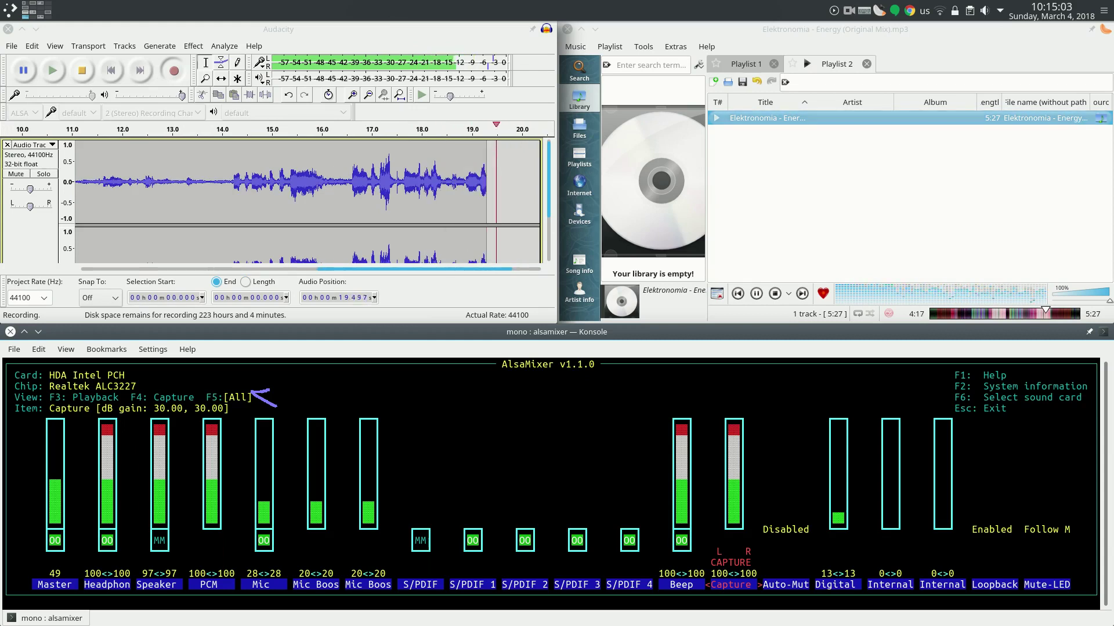
key("Down")
key("Down")
key("Down")
key("Down")
key("Down")
key("Down")
key("Down")
key("Down")
key("Down")
key("Down")
key("Down")
key("Down")
key("Down")
key("Down")
key("Down")
key("Down")
key("Down")
key("Down")
key("Down")
key("Down")
key("Down")
key("Down")
key("Down")
key("Down")
key("Down")
key("Down")
key("Down")
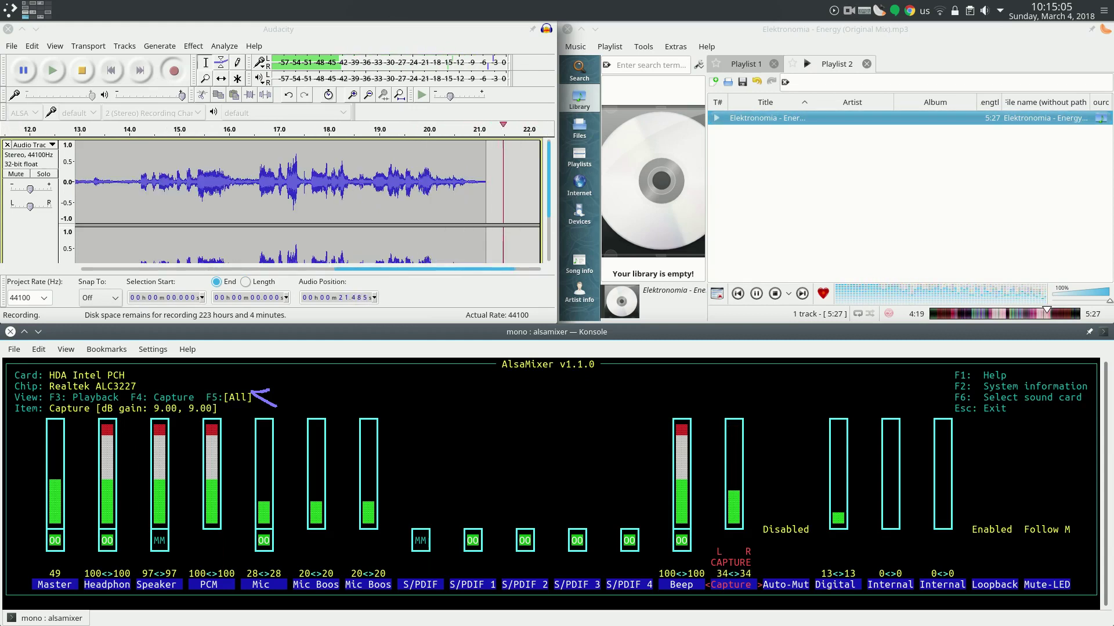
key("Right")
key("Right")
key("Right")
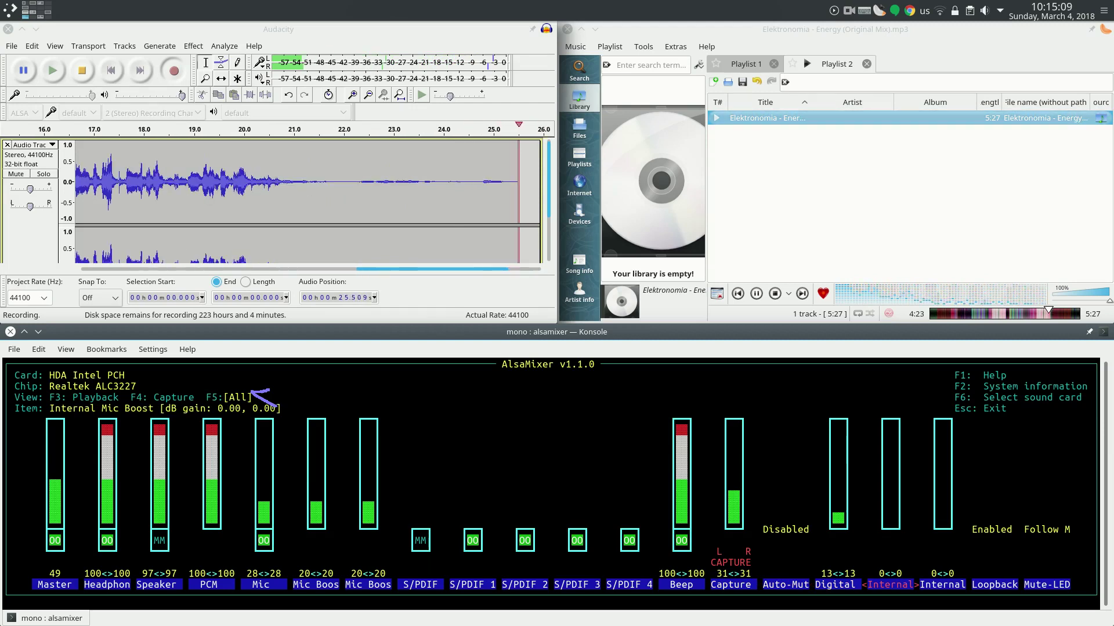
key("Up")
key("Up")
key("Up")
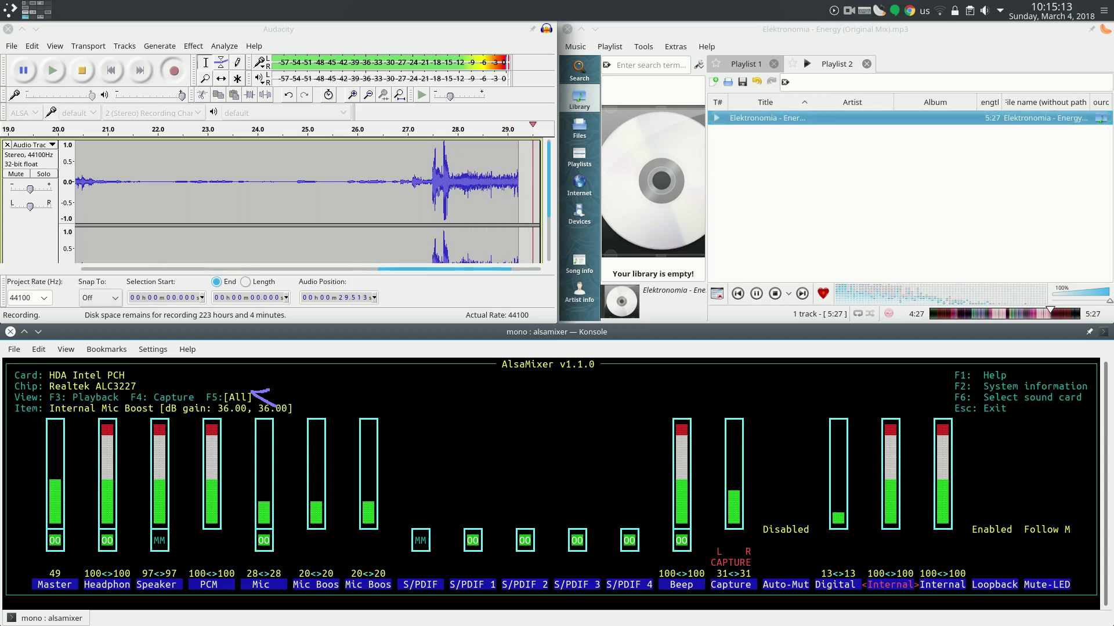
key("Down")
key("Down")
key("Down")
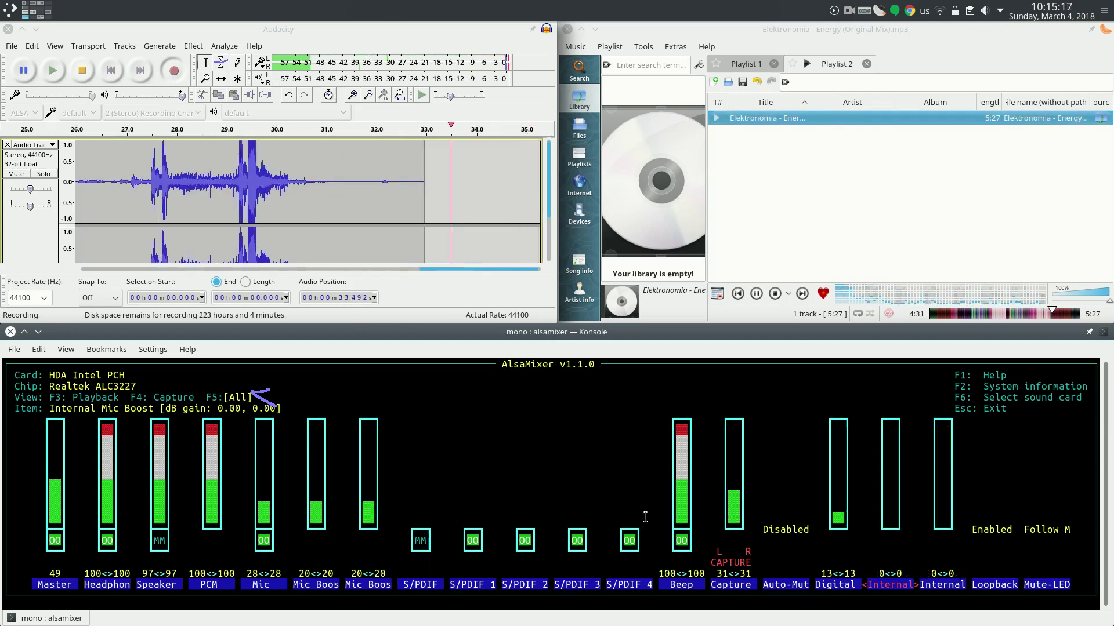
key("Right")
key("Right")
key("Right")
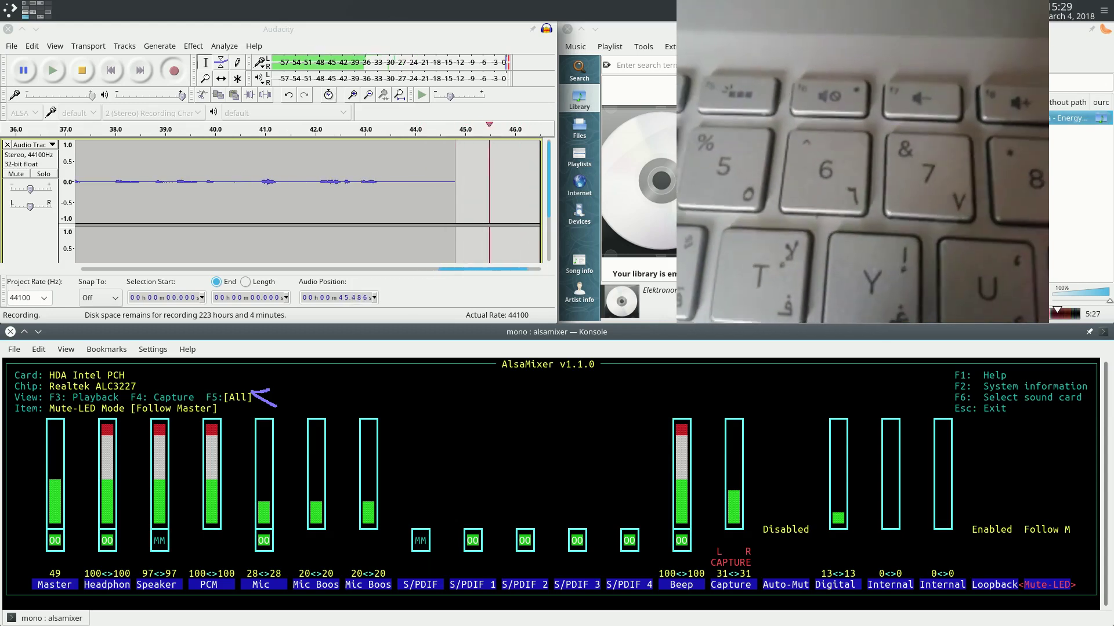
key("XF86AudioMute")
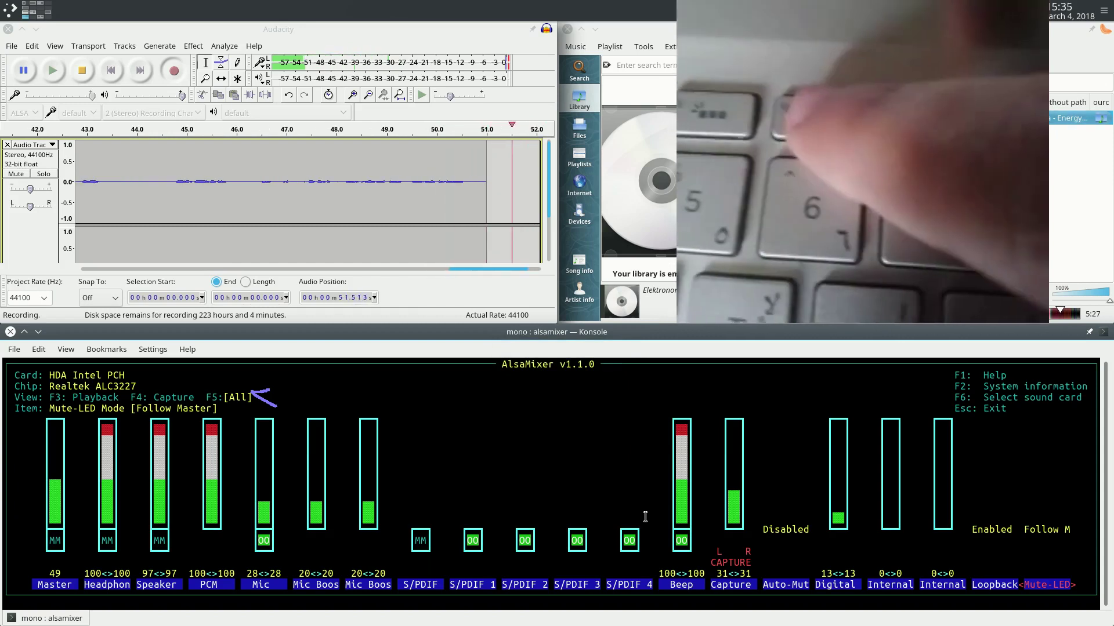
key("XF86AudioMute")
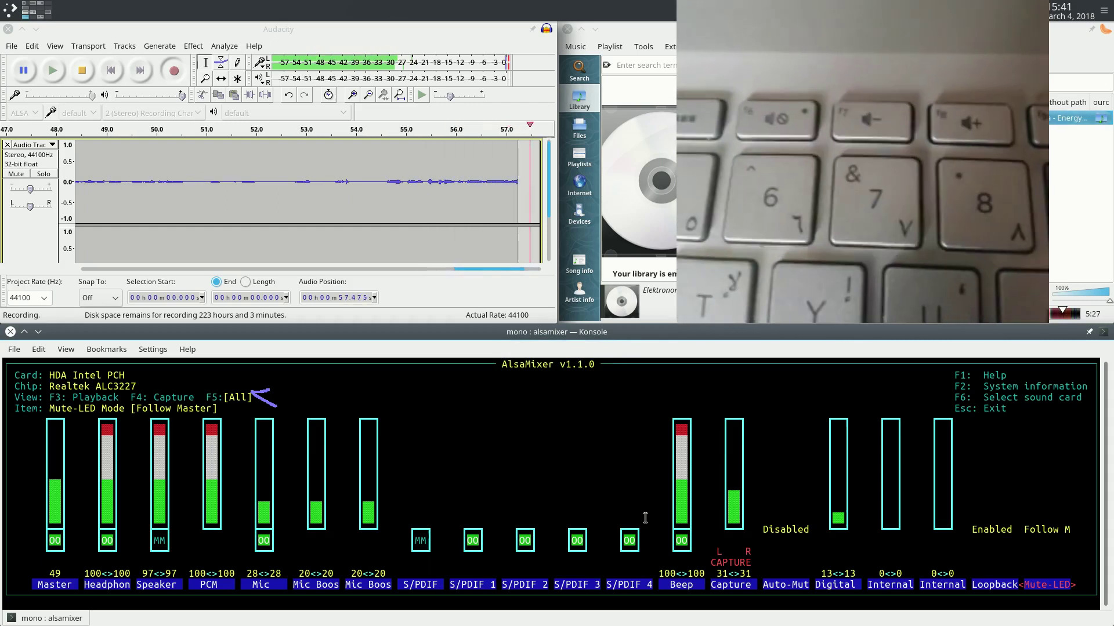
key("Down")
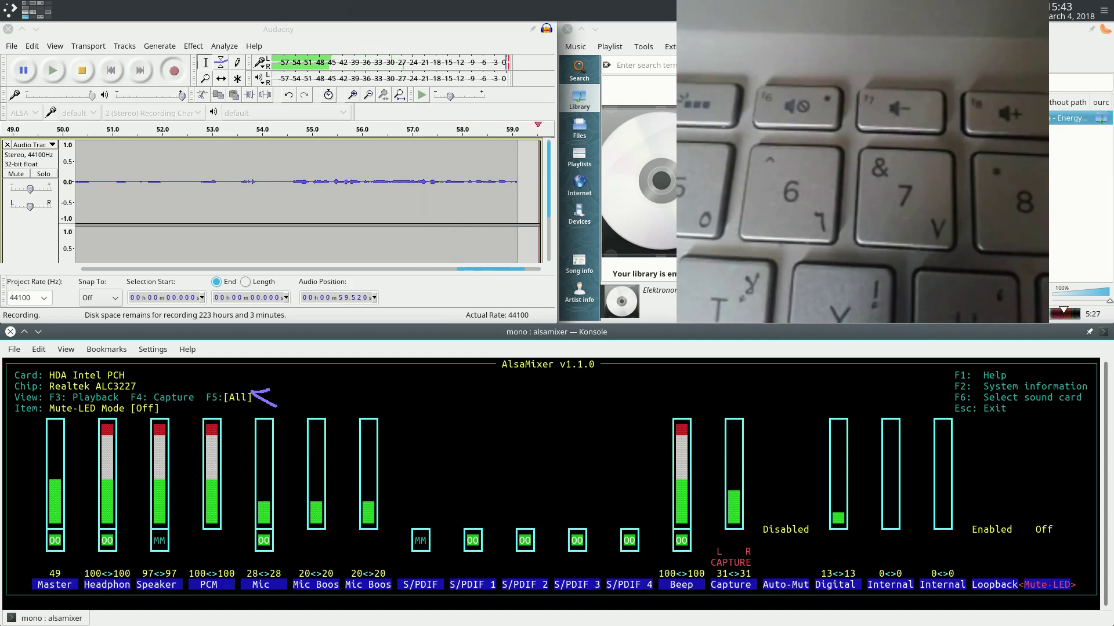
key("Down")
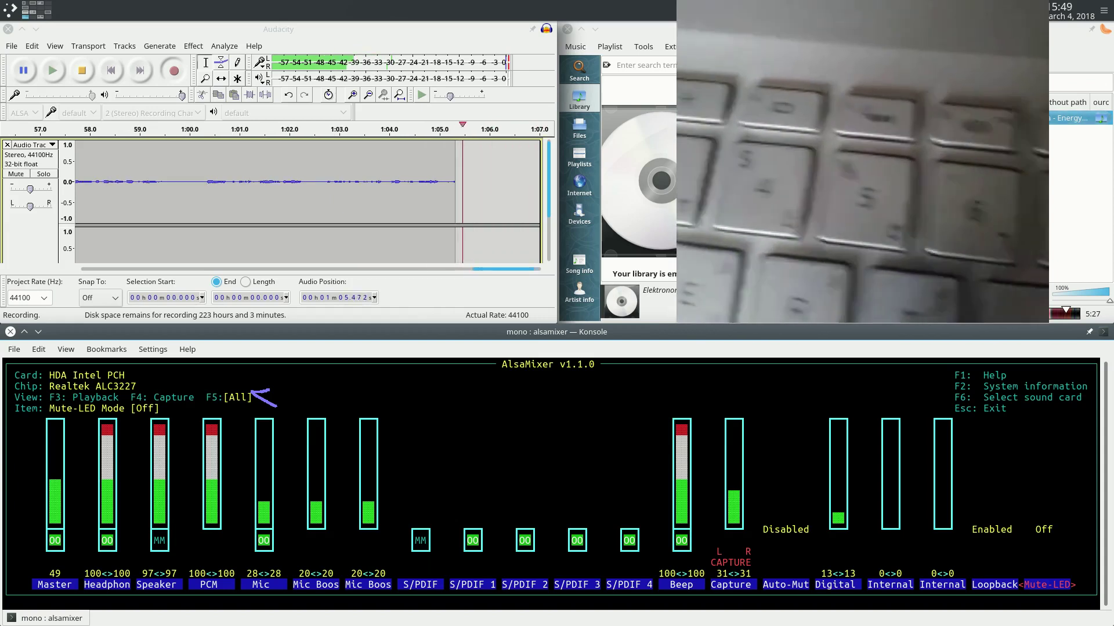
key("XF86AudioMute")
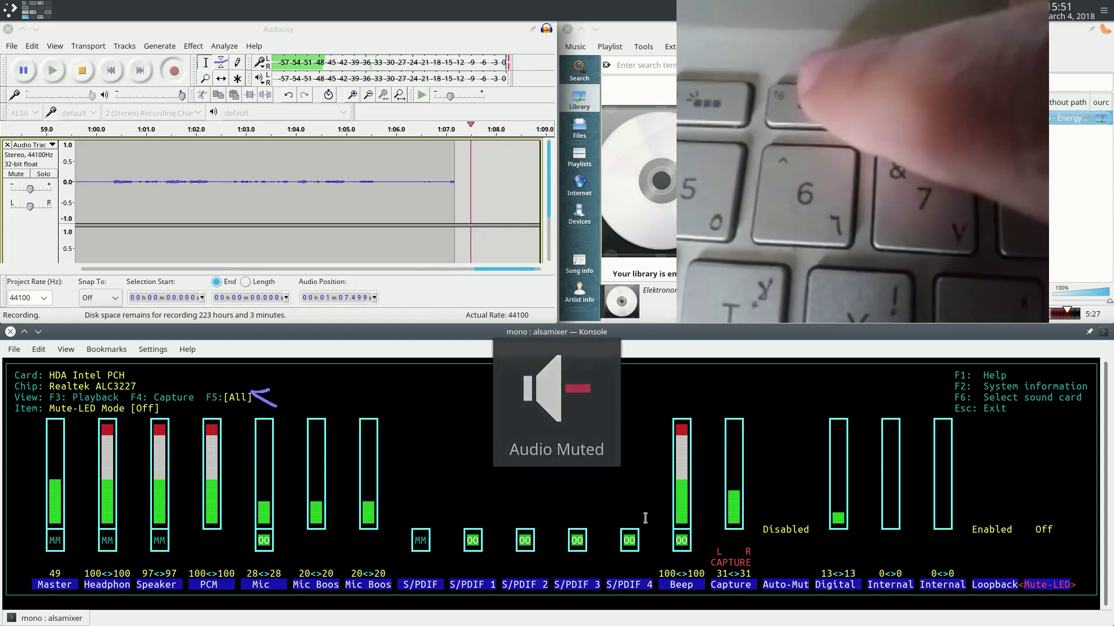
key("XF86AudioMute")
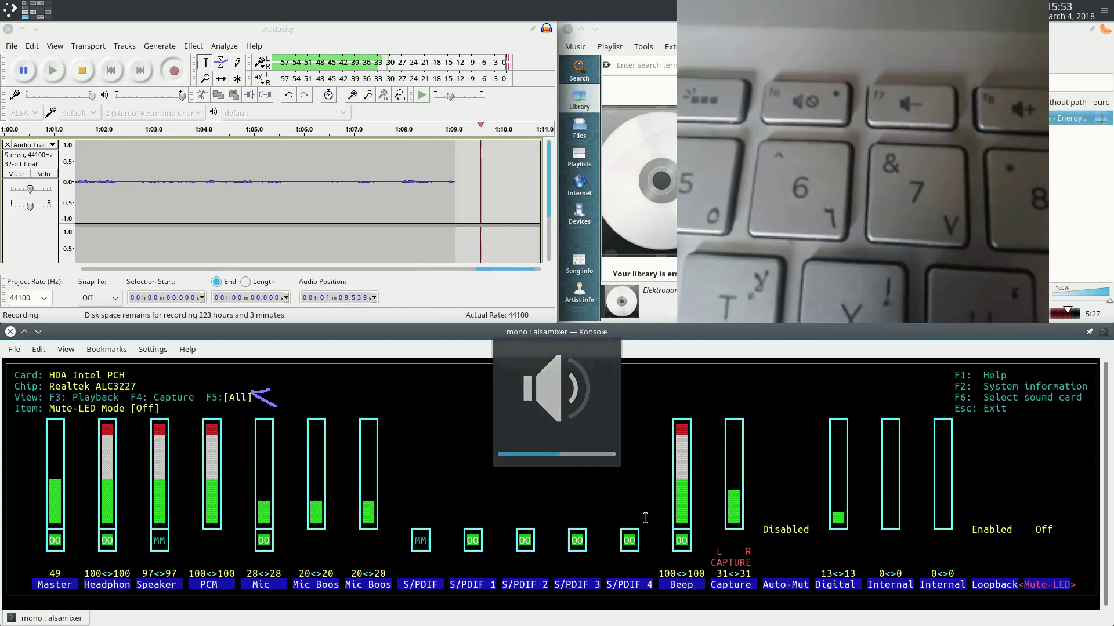
key("Up")
key("Up")
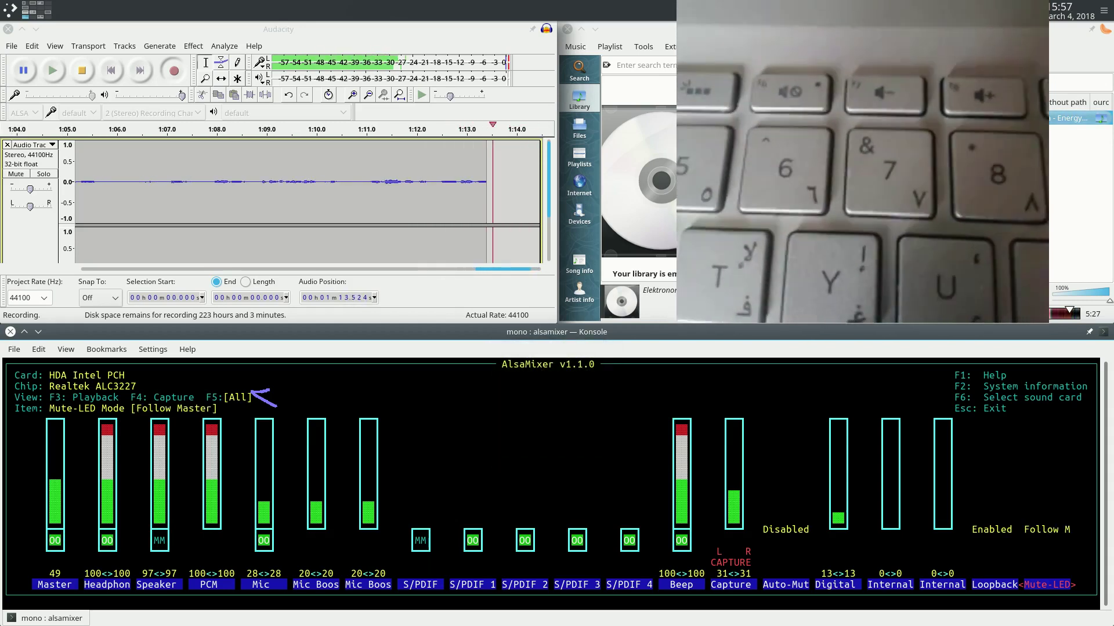
key("XF86AudioMute")
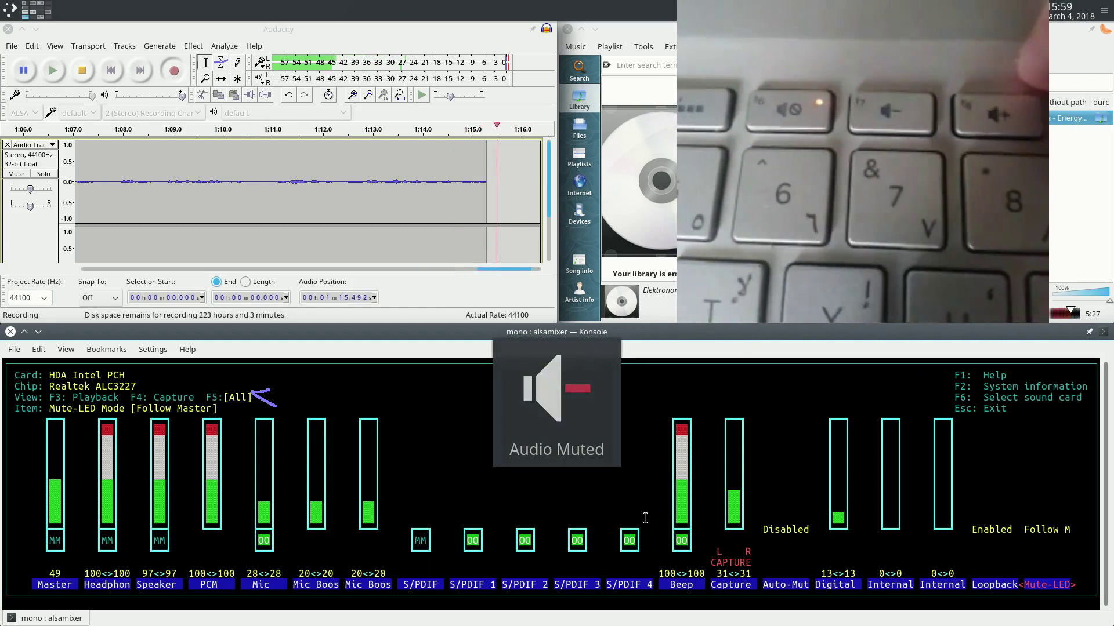
key("XF86AudioMute")
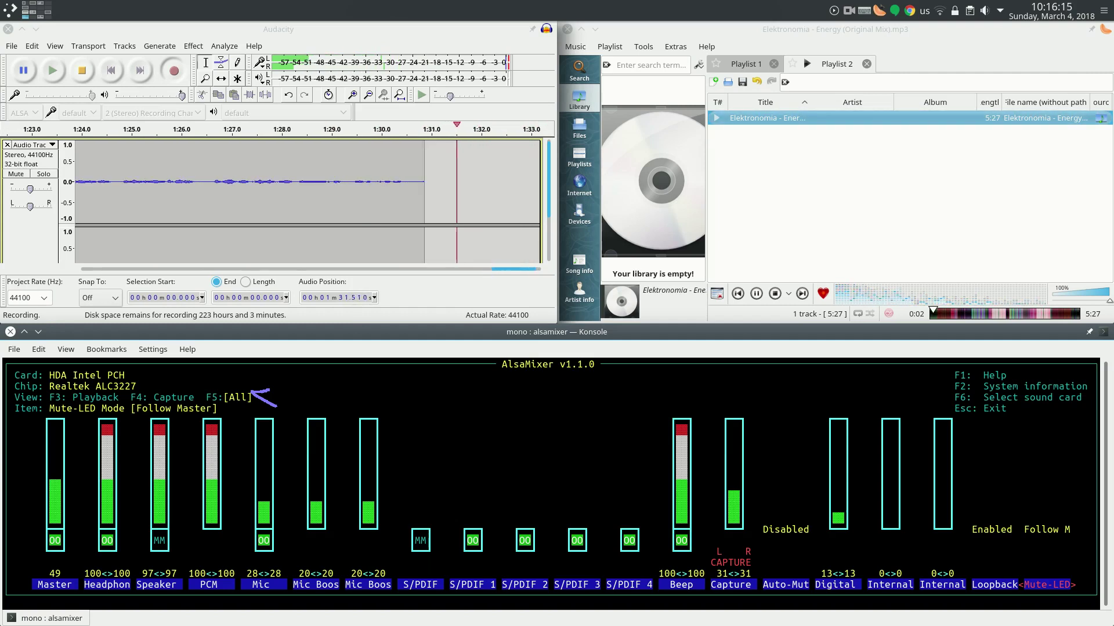
Open a new terminal and enter an ssh command for host gask.local, correcting the mistyped host name
key("ctrl+alt+t")
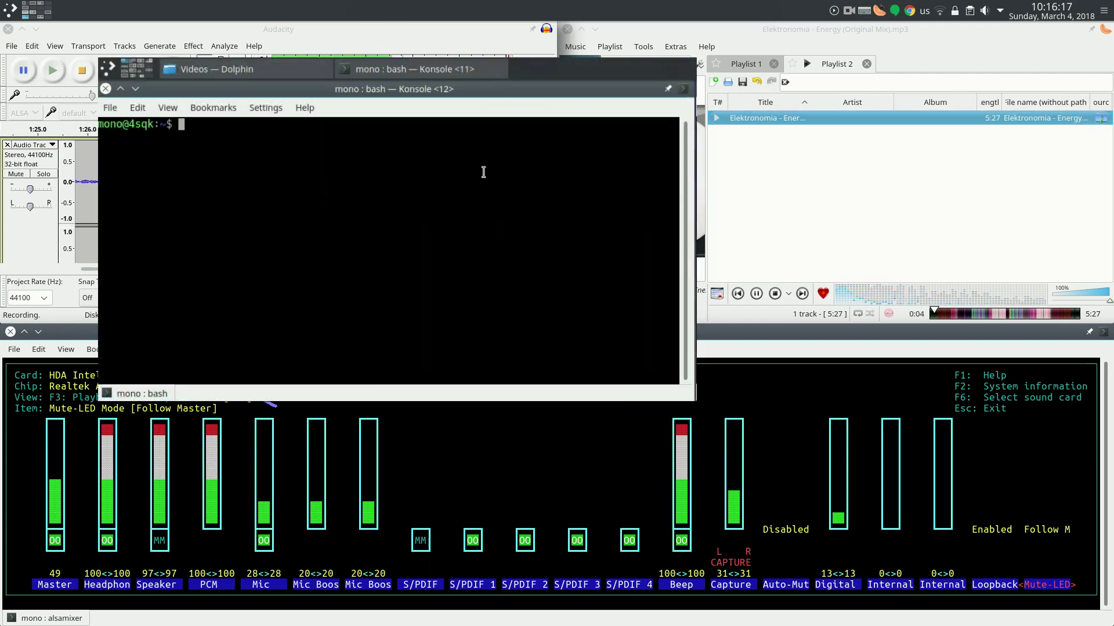
type("ssh")
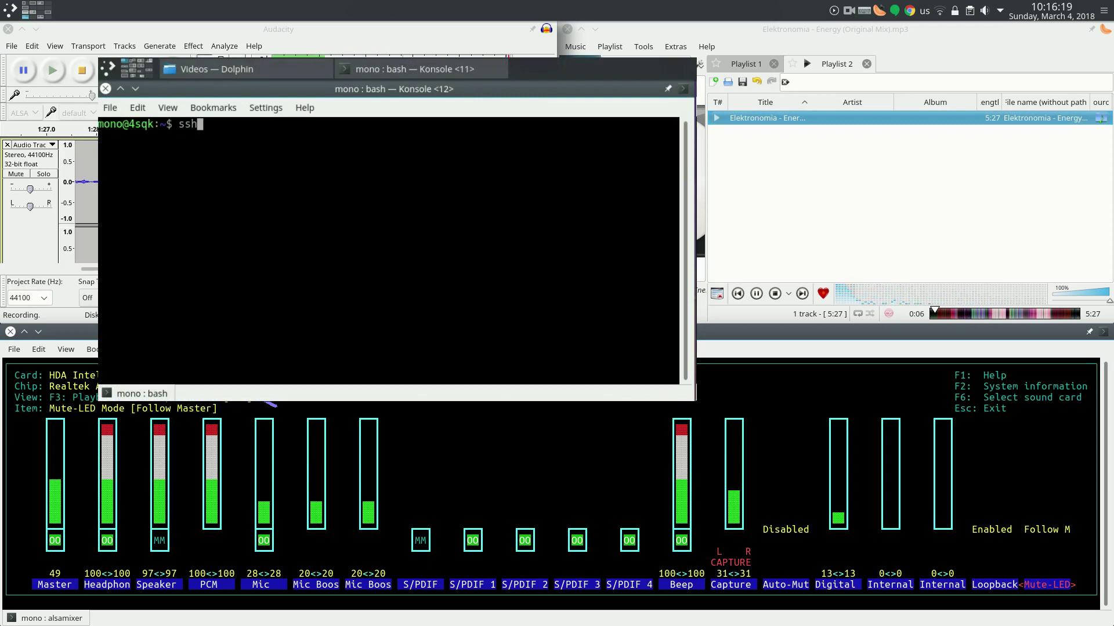
type(" mono@4")
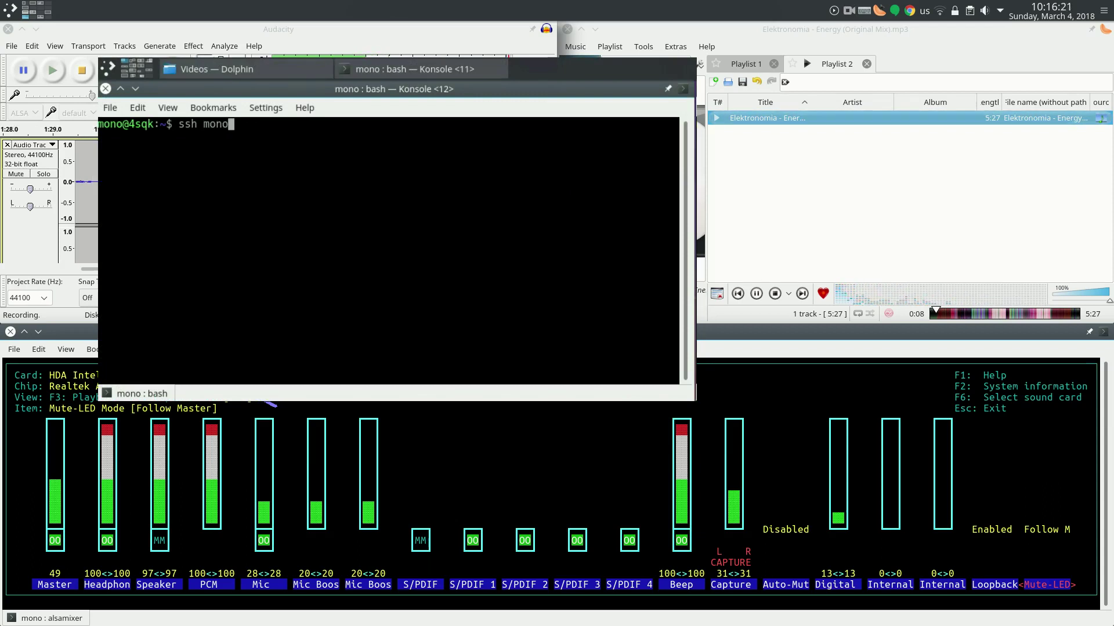
type("sk")
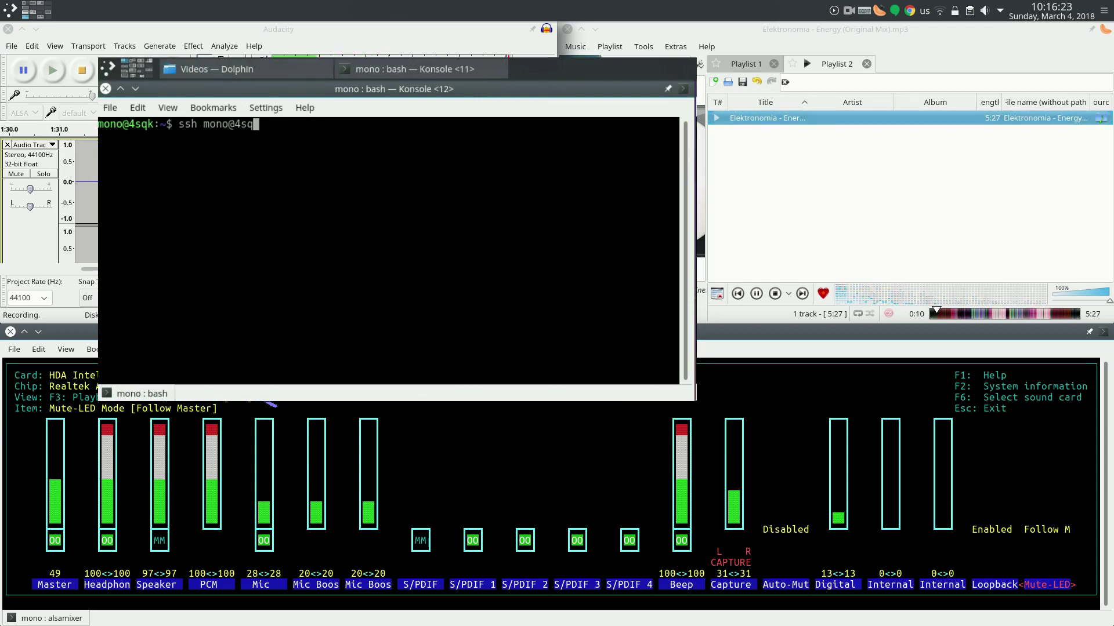
type("q.local")
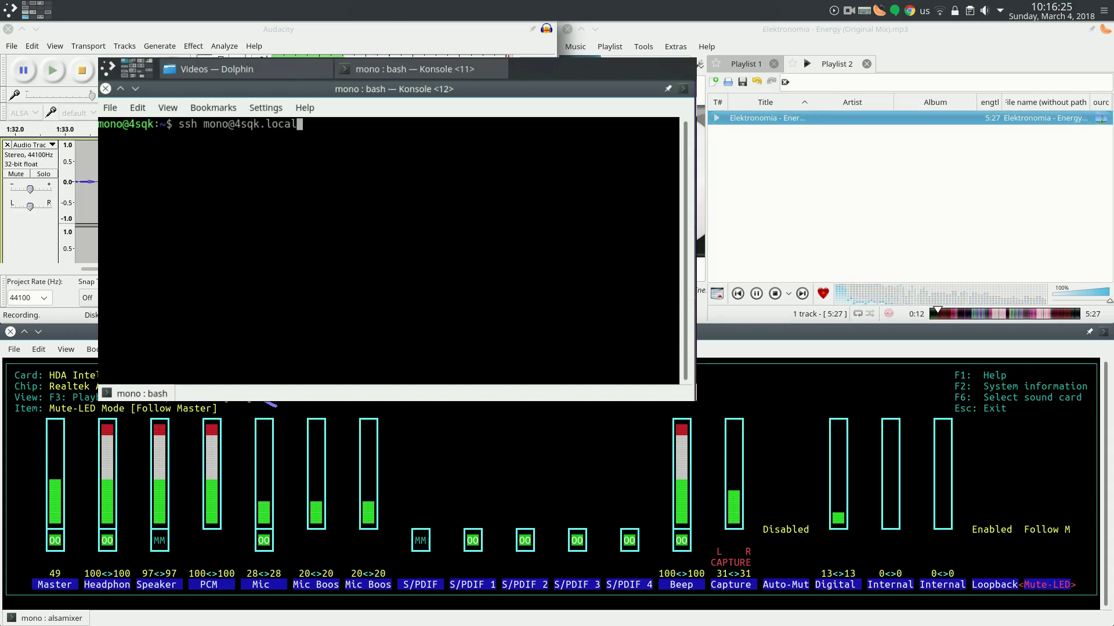
key("BackSpace")
key("BackSpace")
key("BackSpace")
key("BackSpace")
key("BackSpace")
key("BackSpace")
key("BackSpace")
key("BackSpace")
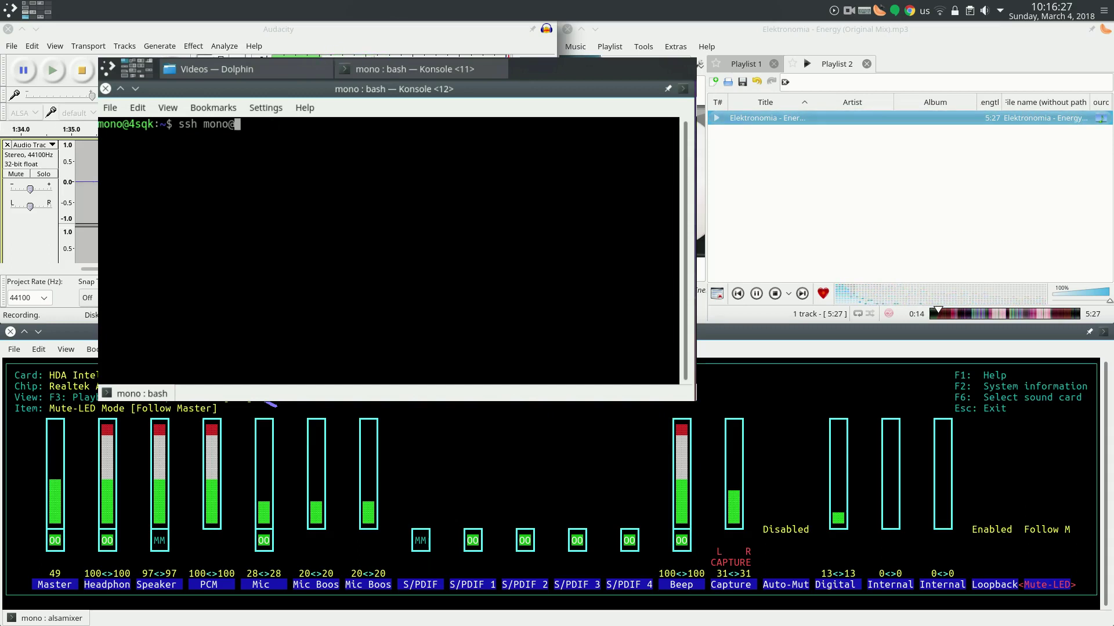
type("gask.local")
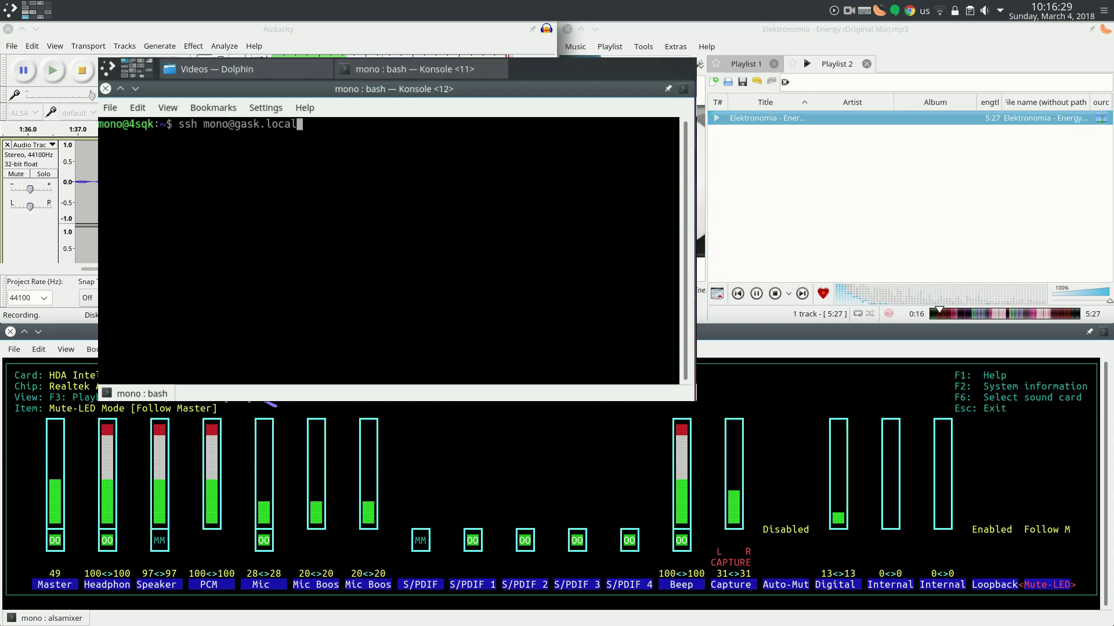
key("ctrl+parenleft")
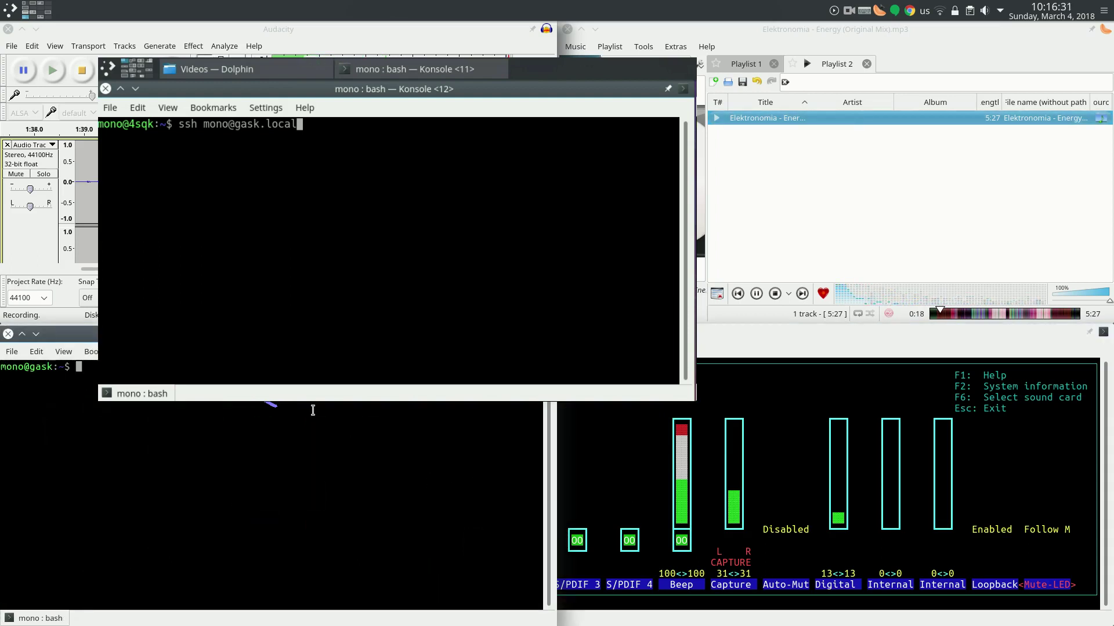
Connect to gask.local, log in with the account password, and launch alsamixer there
left_click_drag(53, 367, 2, 371)
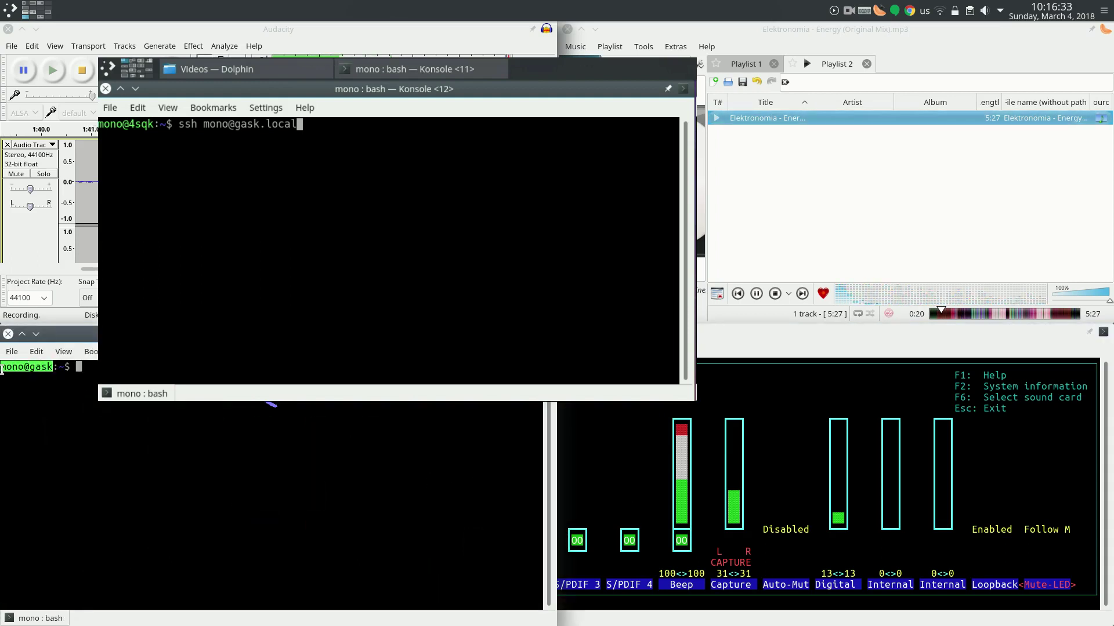
key("Return")
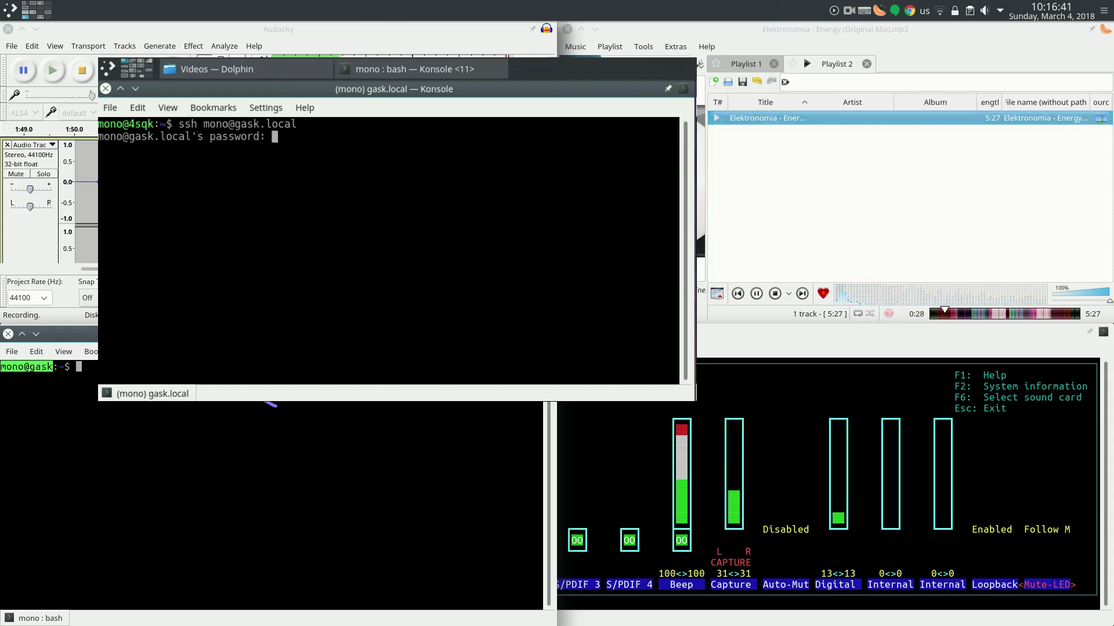
key("Return")
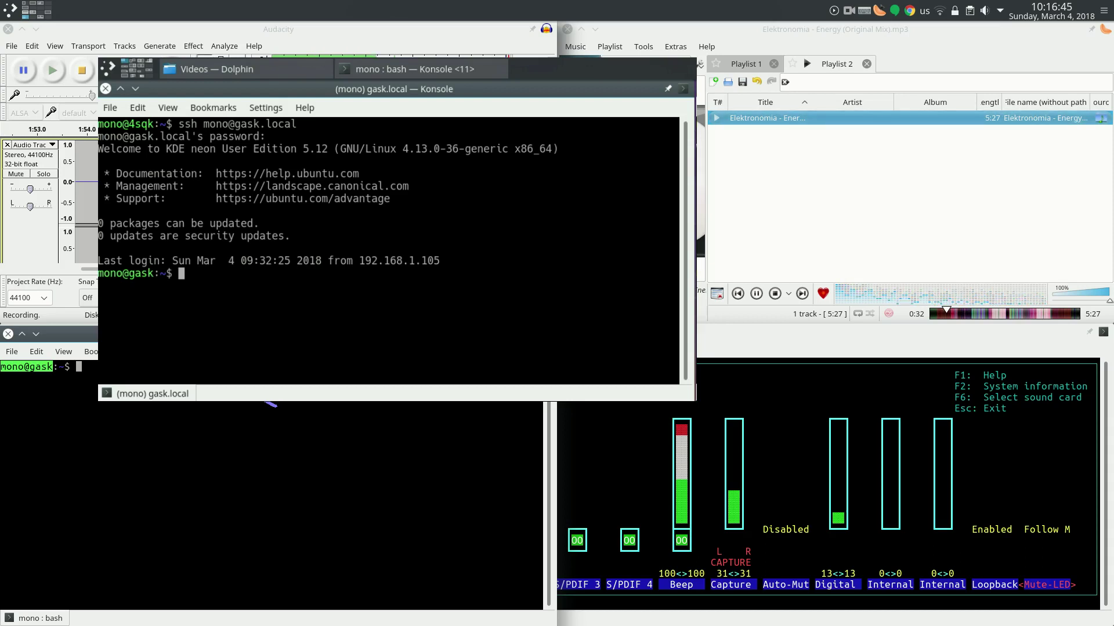
key("Return")
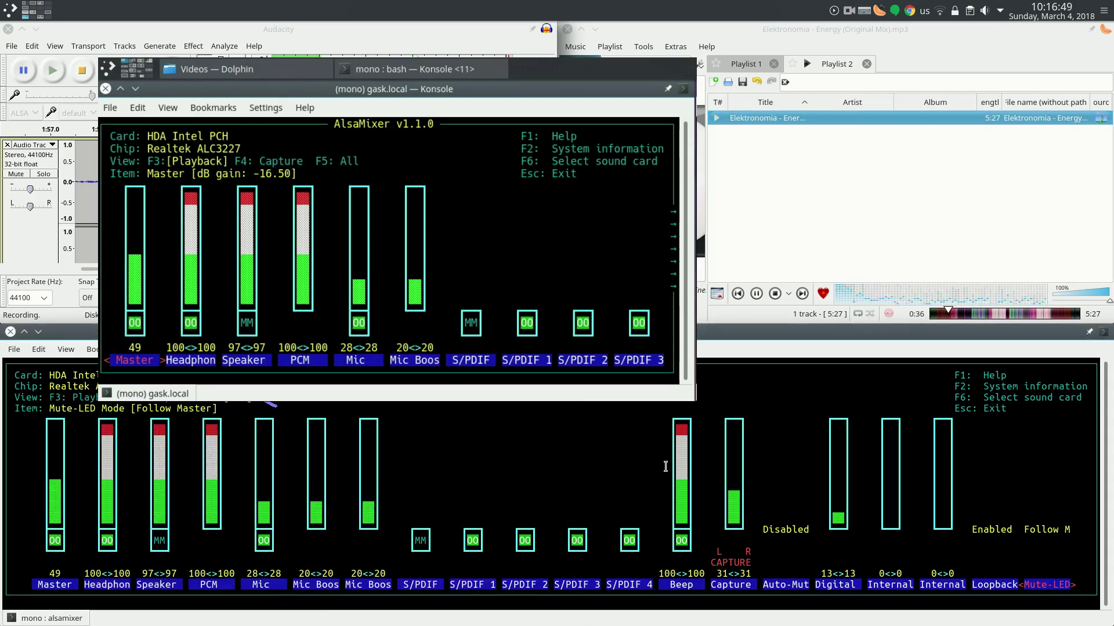
Nudge the remote Master level up, then down to 43, and exit the remote alsamixer
key("Up")
key("Up")
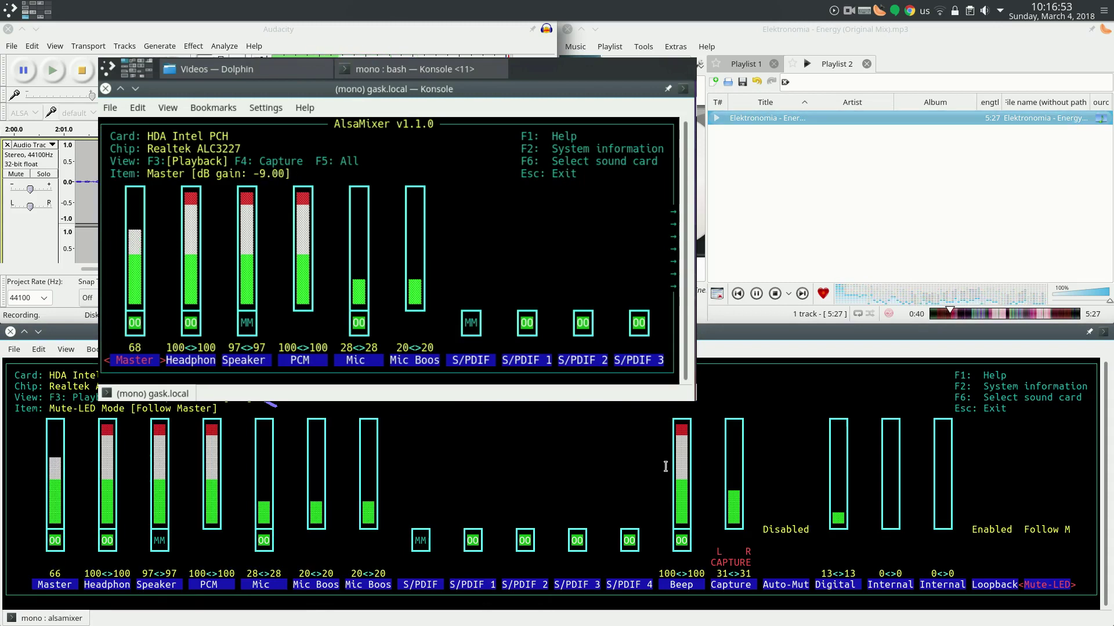
key("Down")
key("Down")
key("Down")
key("Down")
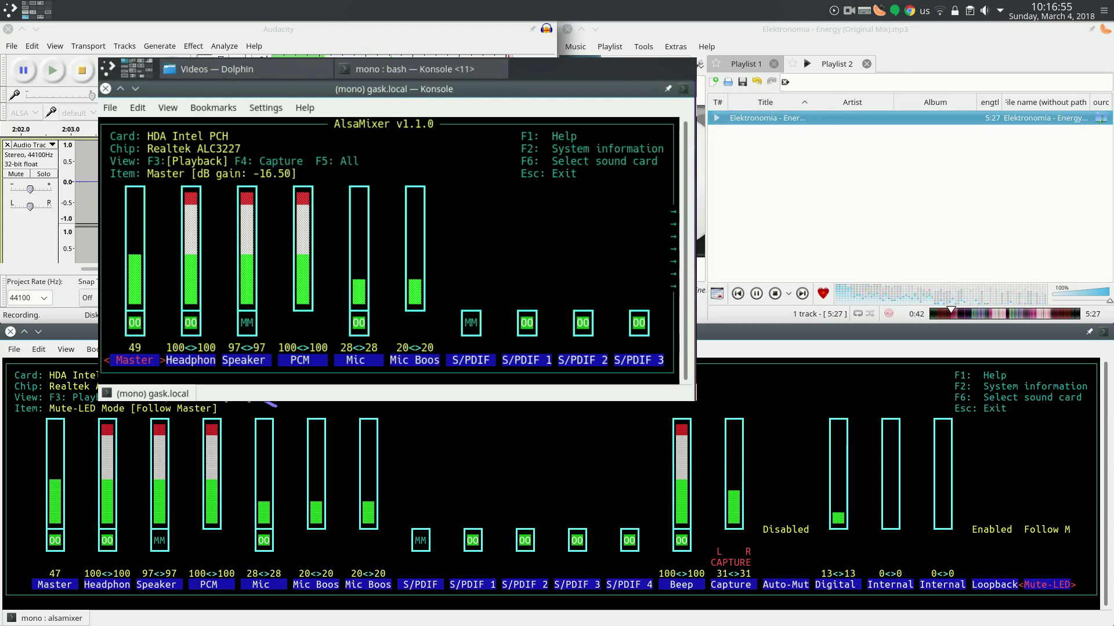
key("Down")
key("Down")
key("Down")
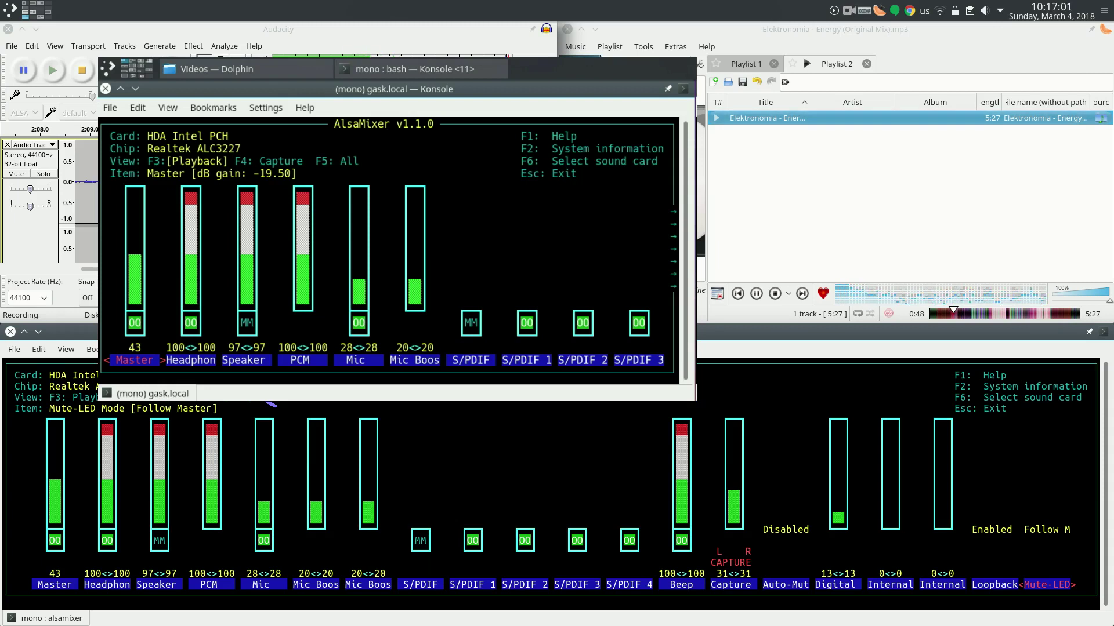
key("Escape")
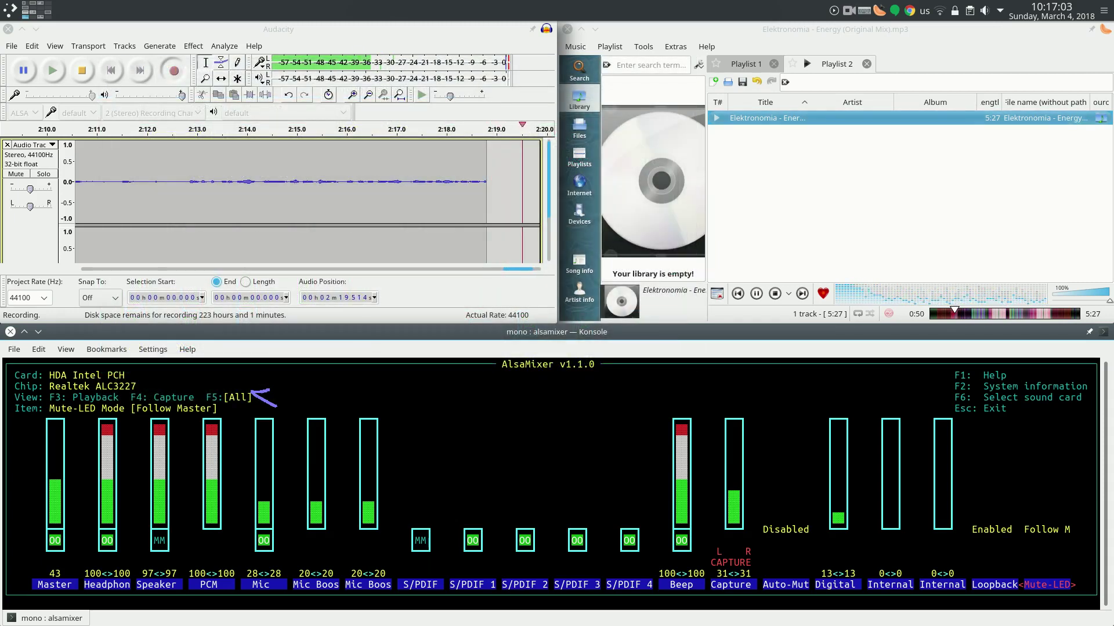